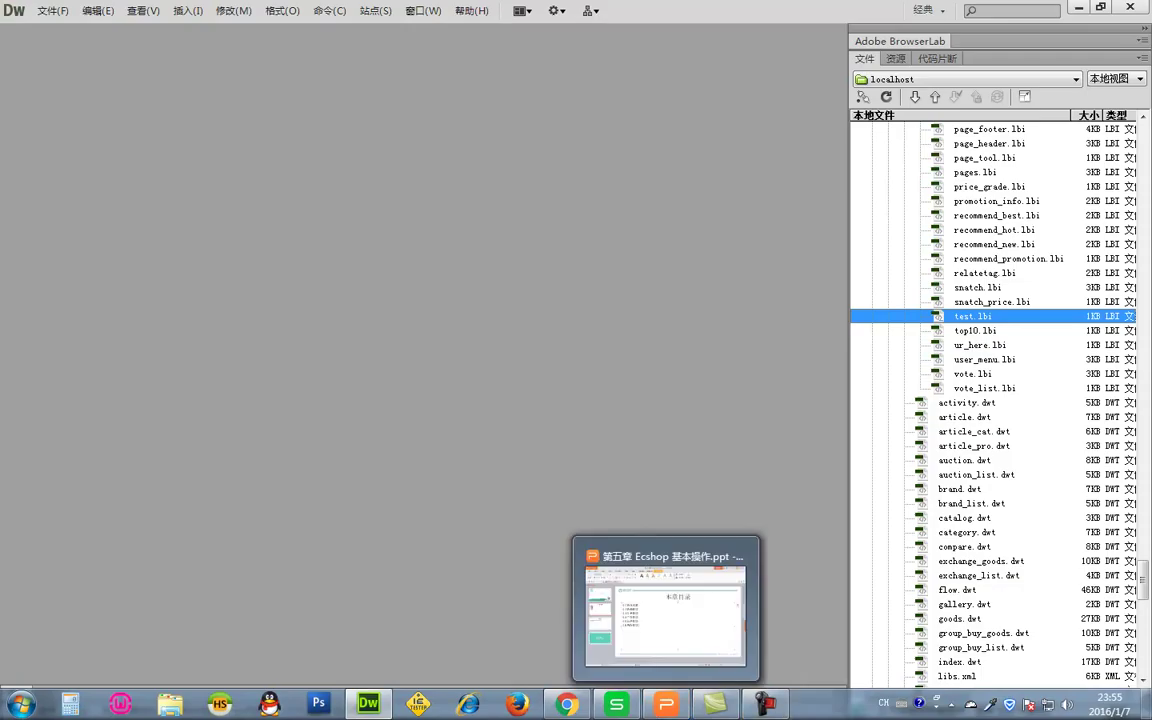
Step: Open the Ecshop二次开发.mmap mind map from the 麦子学院课件 folder on the desktop and close the folder window
double_click(1117, 115)
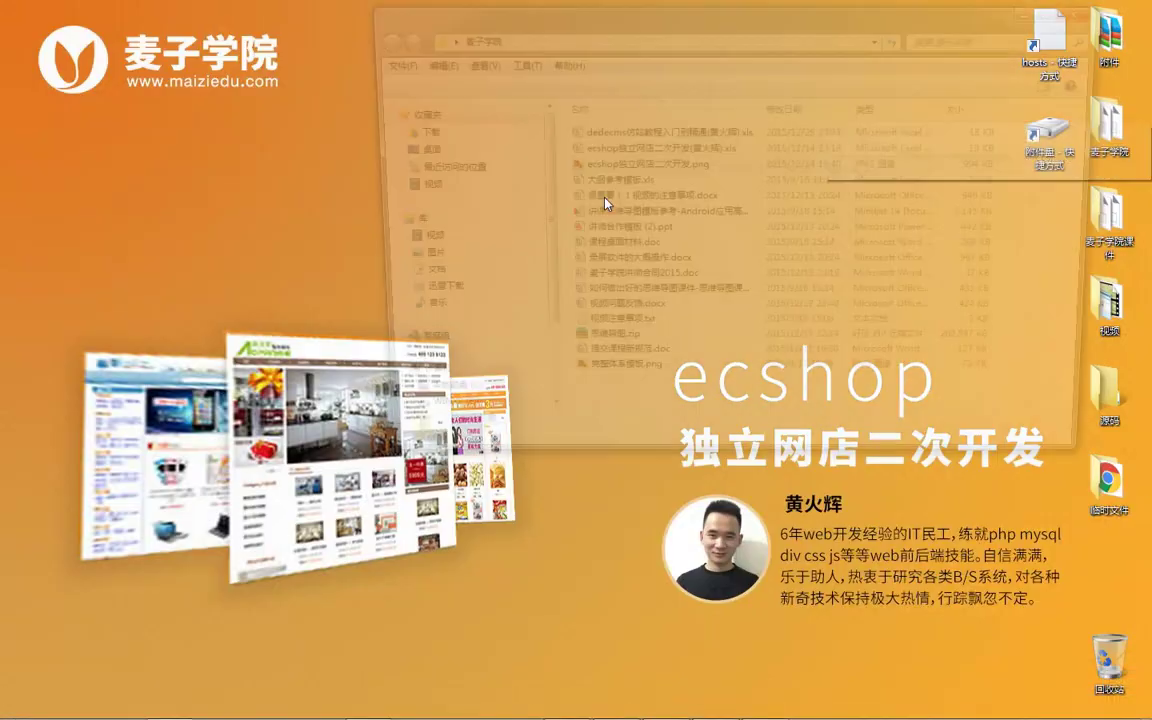
click(1092, 10)
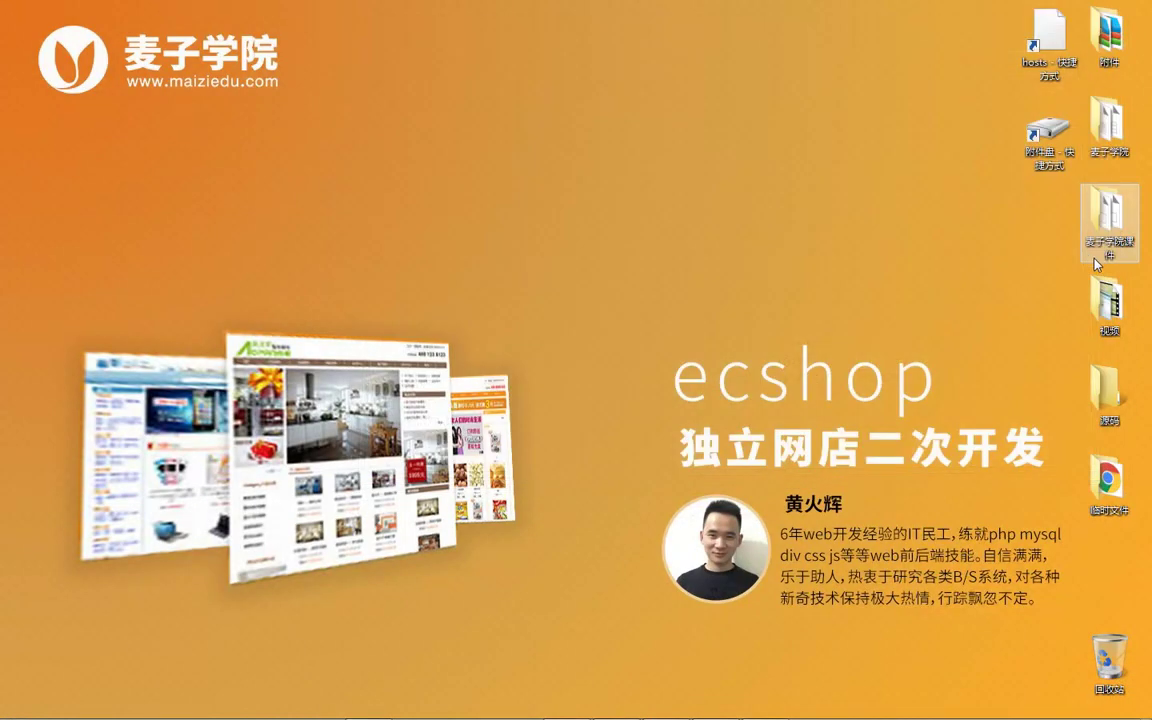
double_click(1101, 233)
click(626, 135)
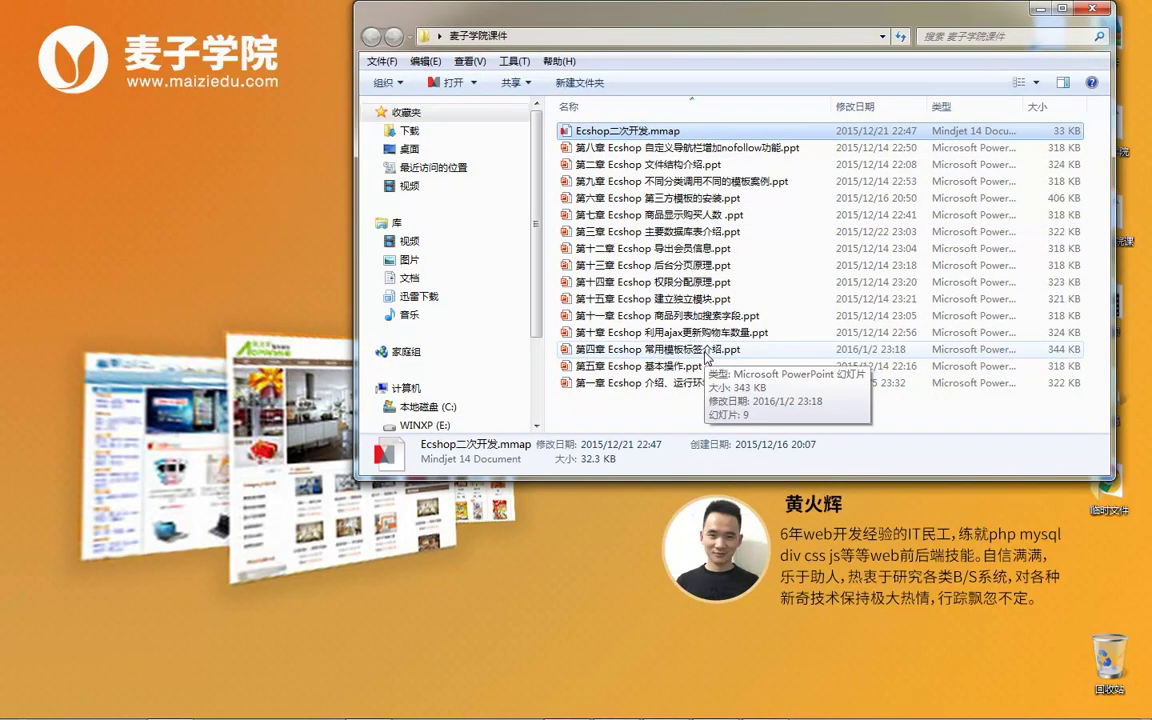
click(1101, 10)
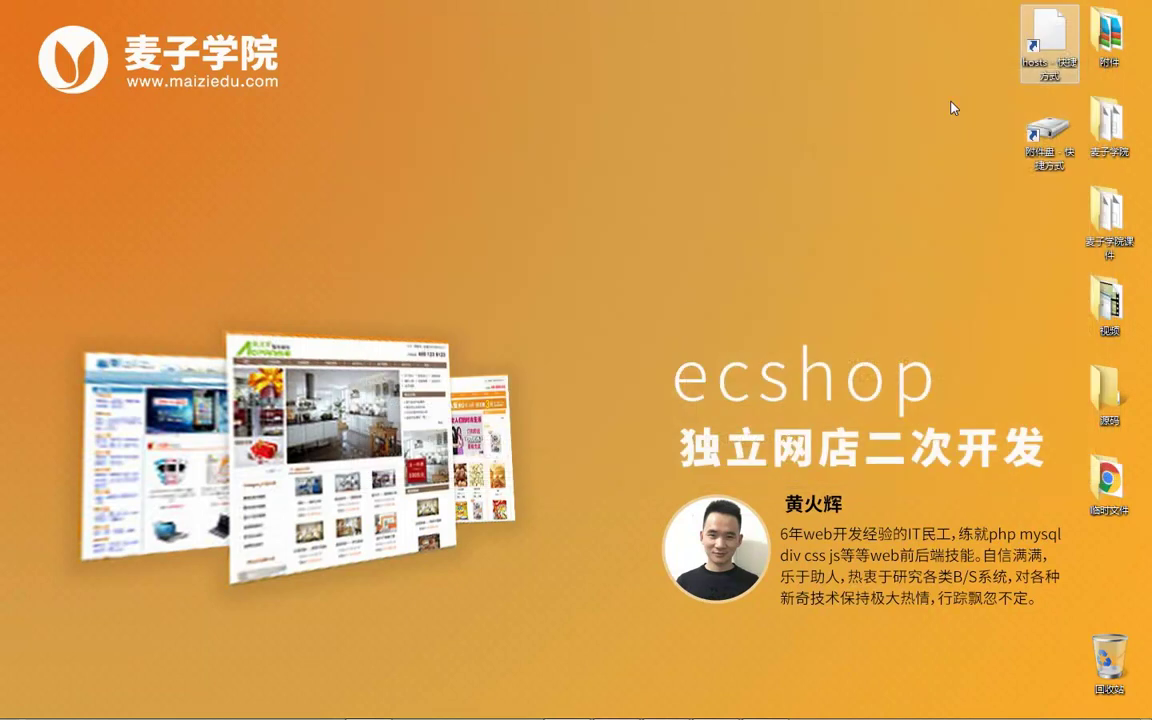
Step: Switch to the Mindjet mind map, dismiss the login request and review the chapter outline around 第四章 and 第五章
mouse_move(603, 714)
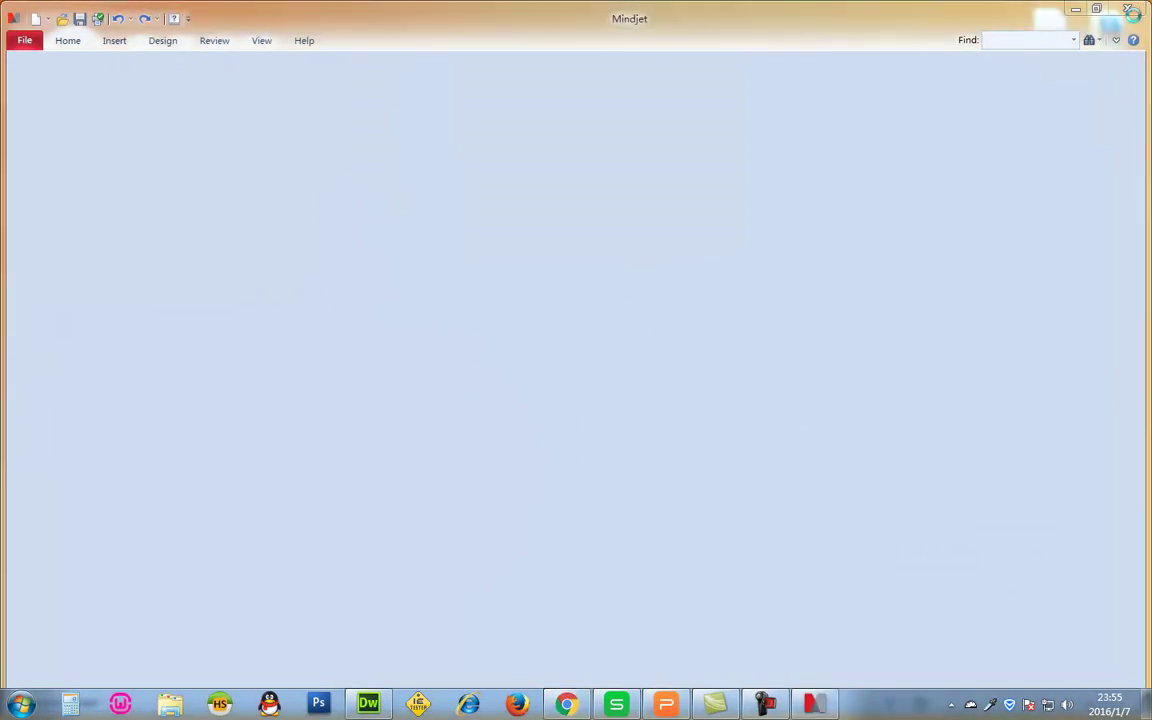
click(1129, 10)
mouse_move(490, 714)
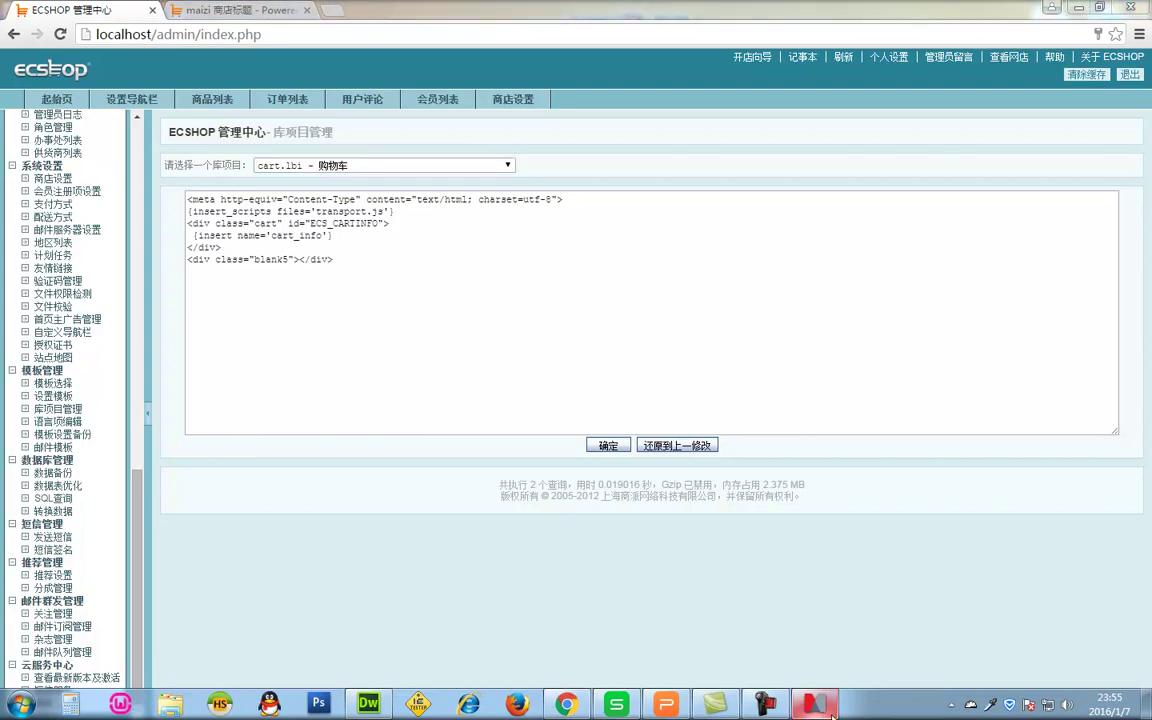
click(815, 705)
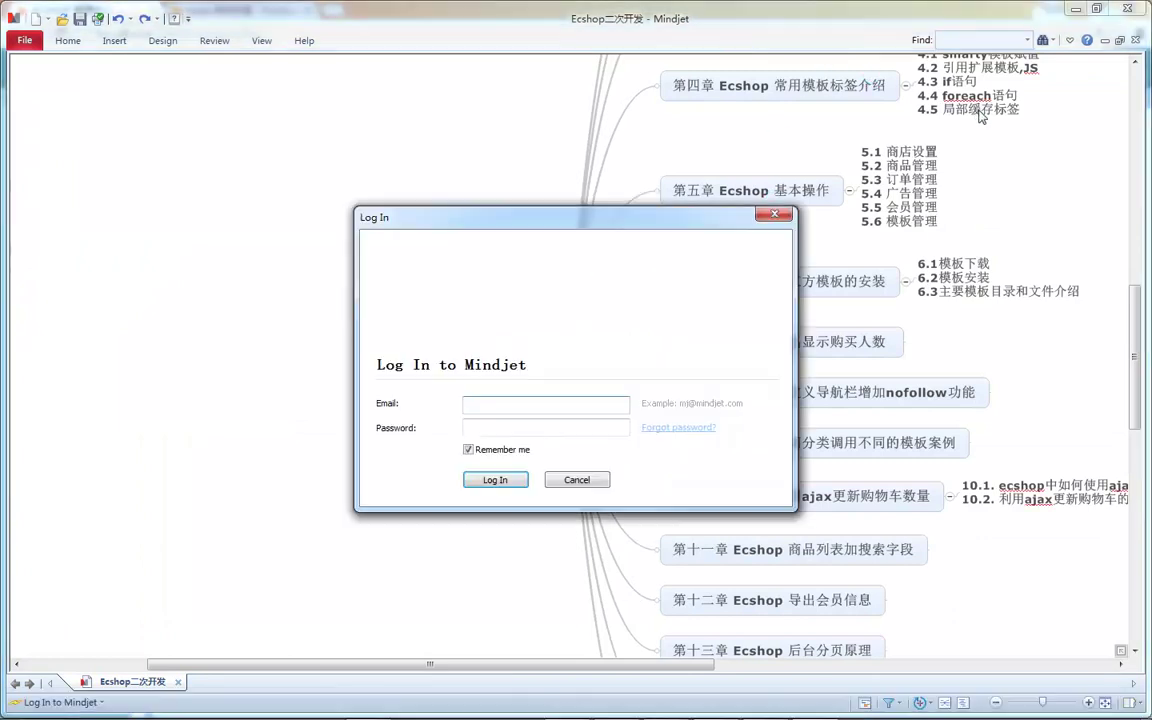
click(577, 477)
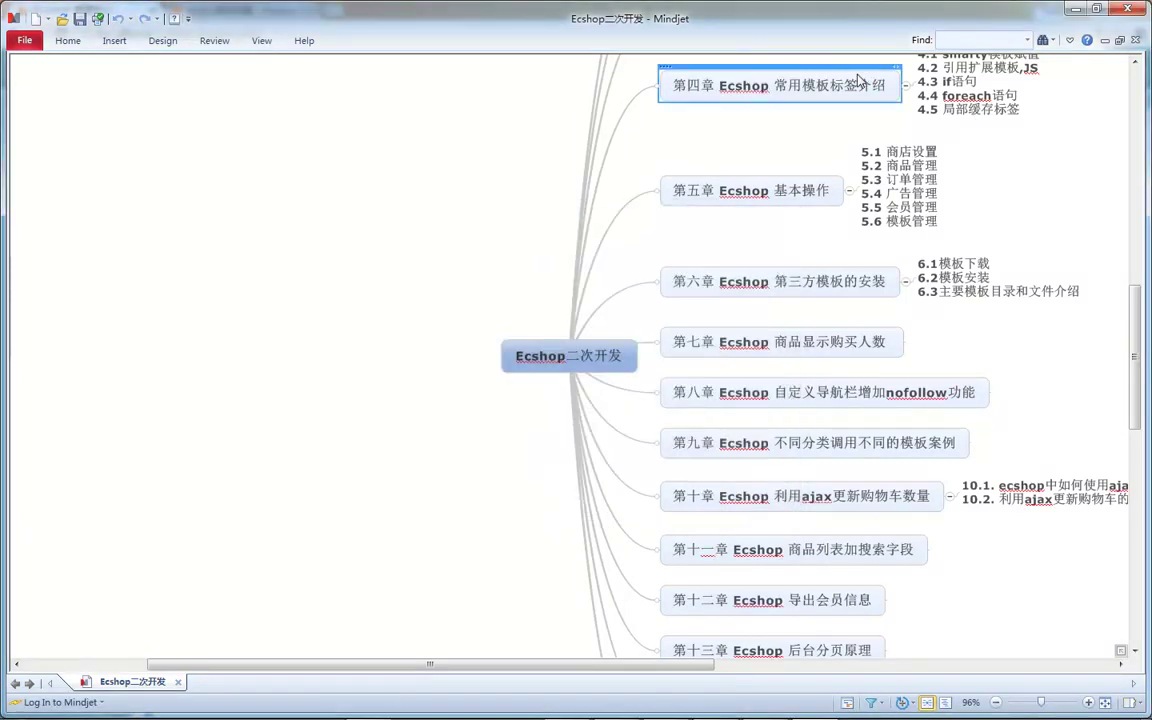
click(860, 78)
scroll(920, 110, up, 1)
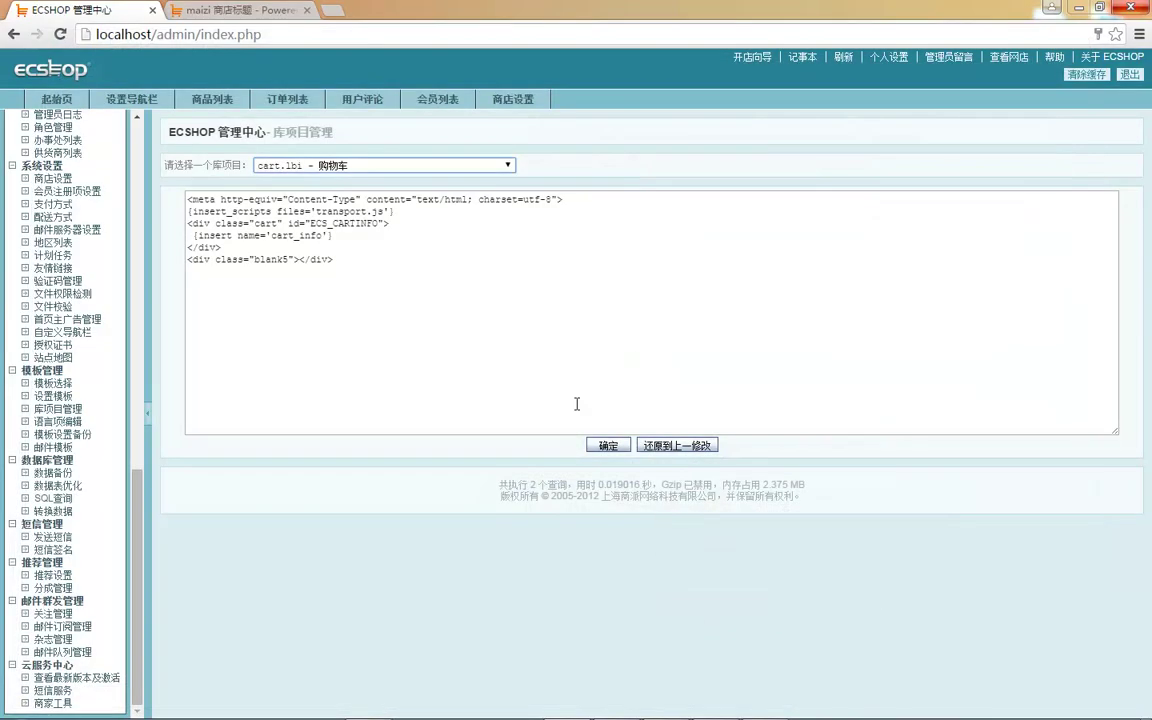
Step: Append the line 哈哈哈哈 to the end of the cart.lbi library item and save it
click(483, 320)
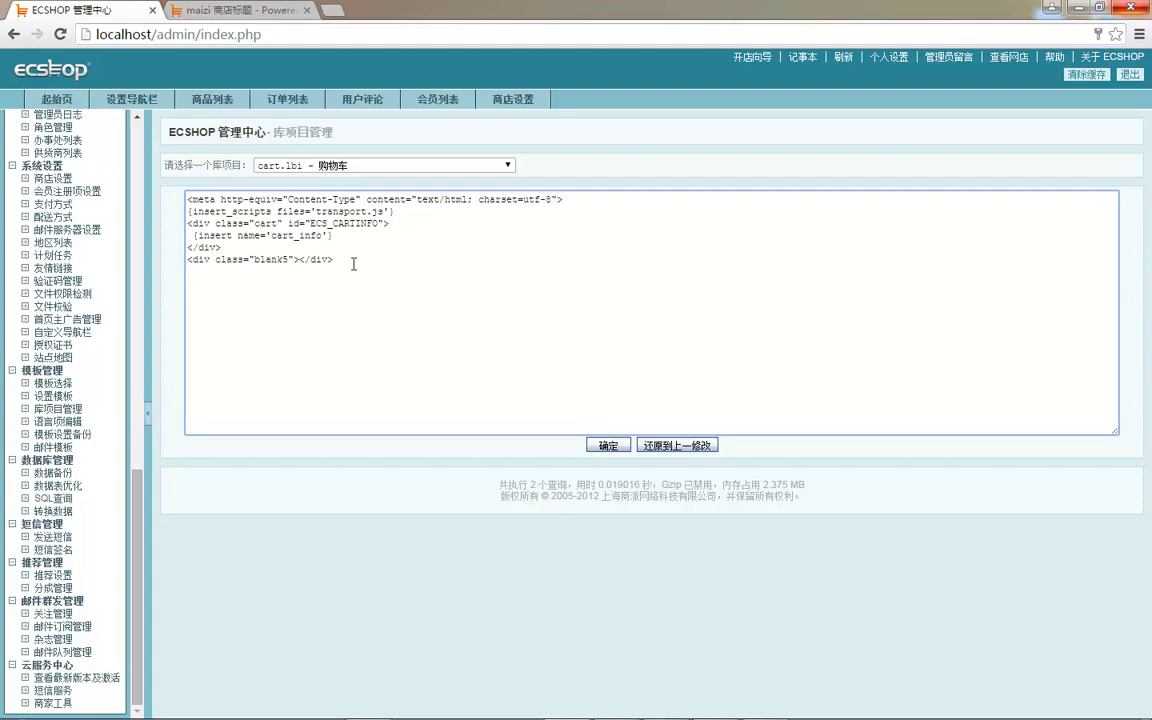
key(ctrl+shift)
text(哈哈哈哈)
click(608, 445)
key(Return)
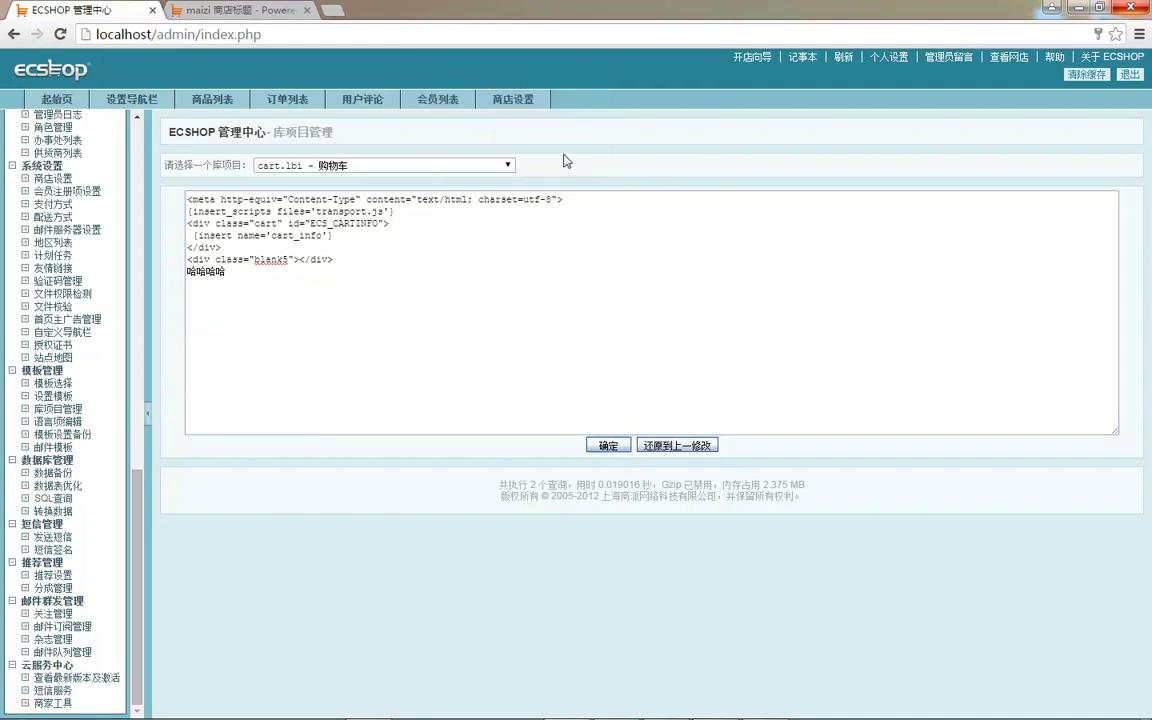
Step: Refresh the storefront homepage and check the 哈哈哈哈 text beneath the shopping cart block
key(ctrl+Tab)
key(F5)
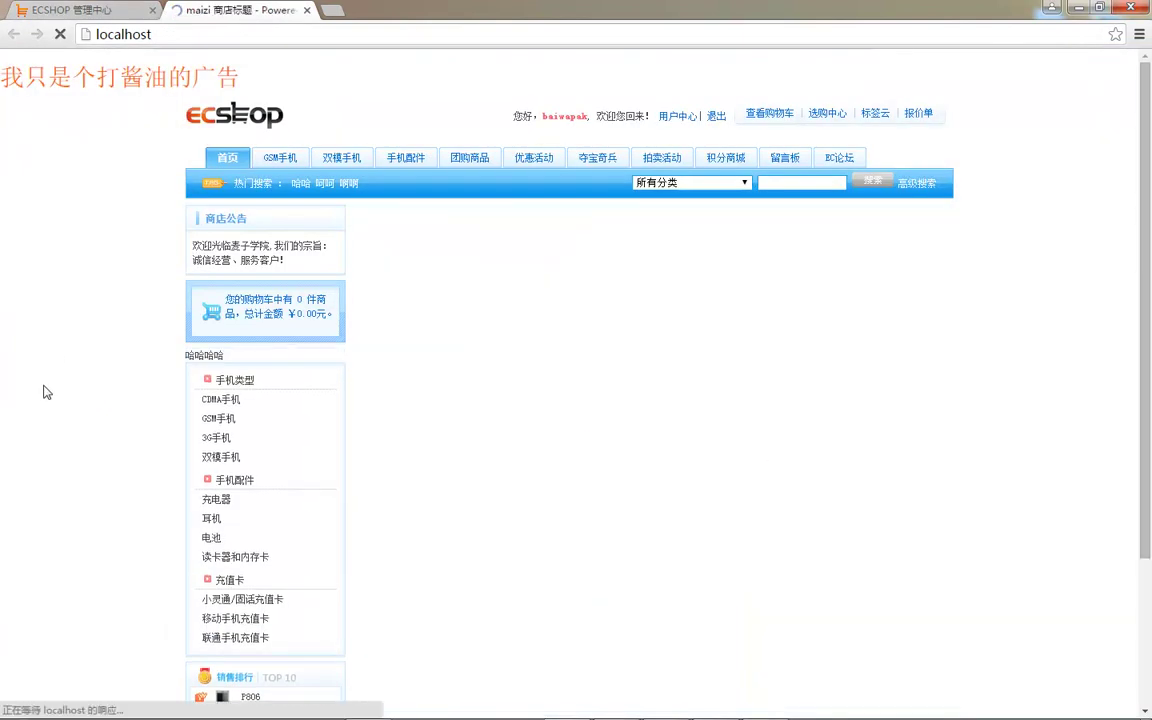
double_click(186, 356)
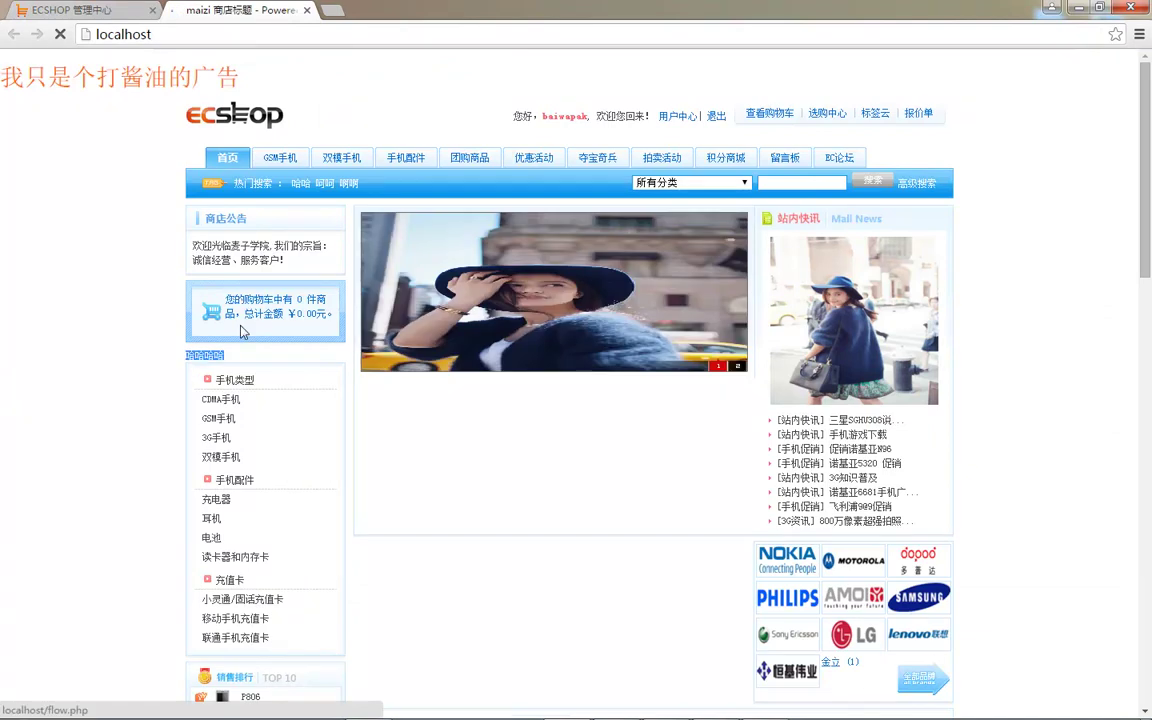
click(140, 370)
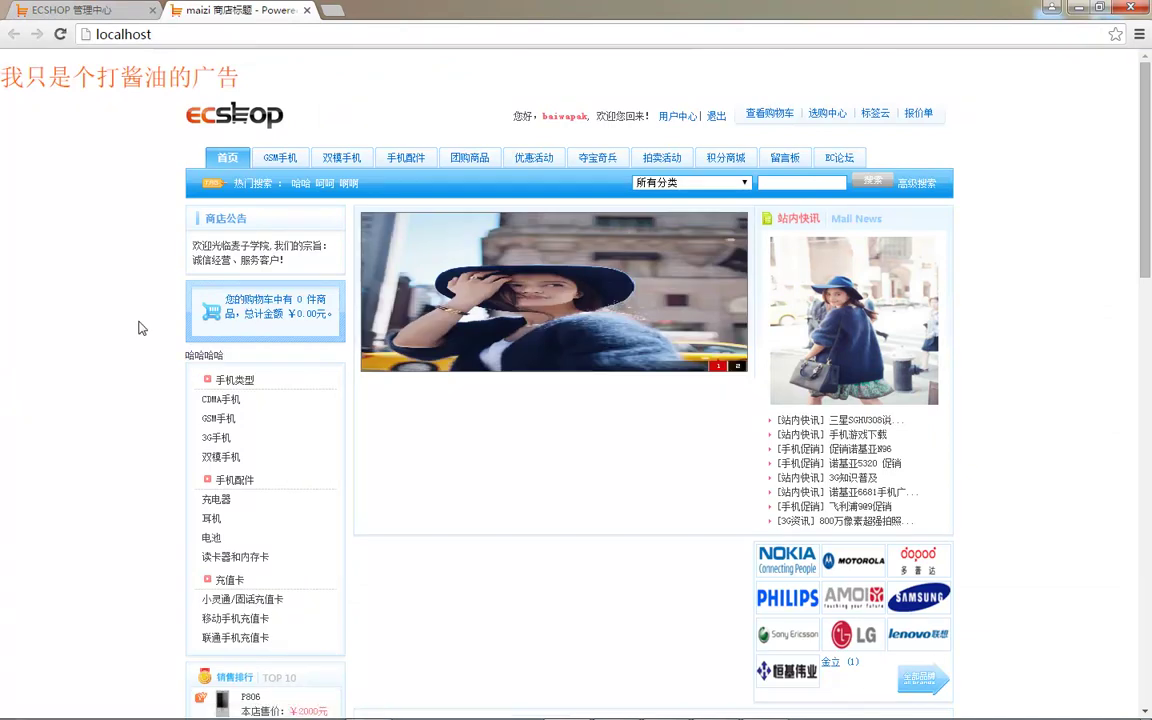
Step: Restore the cart.lbi library item in the admin center to its previous version and save it
click(110, 11)
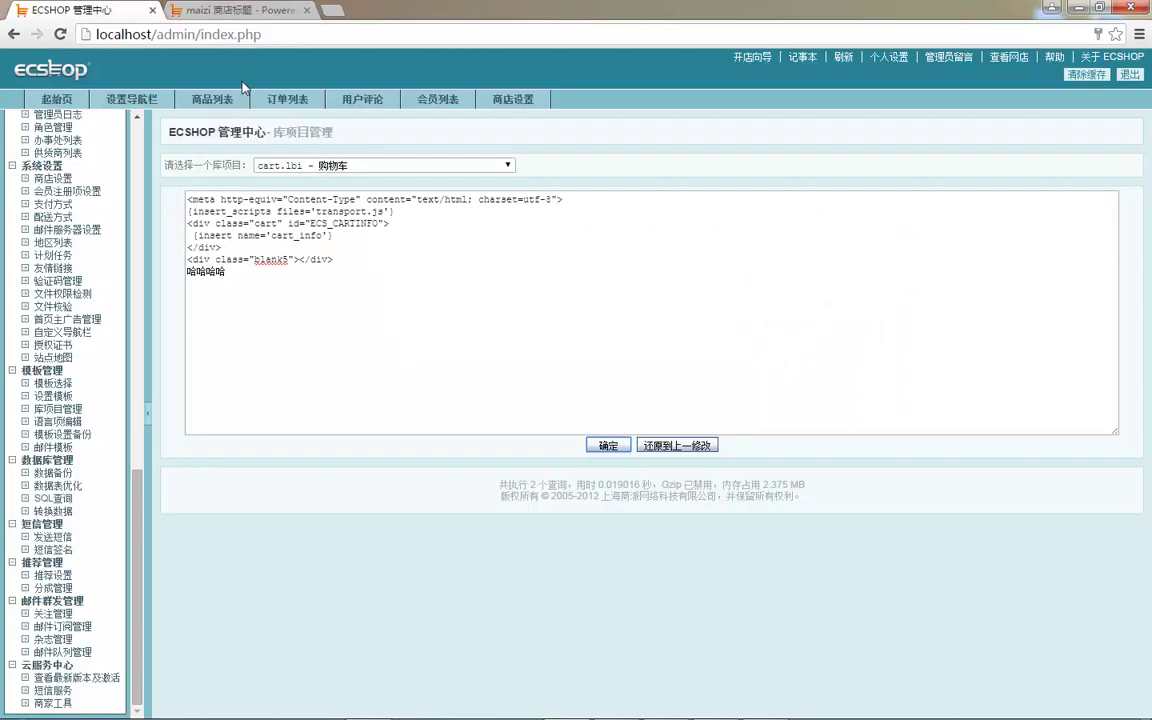
click(679, 448)
click(608, 446)
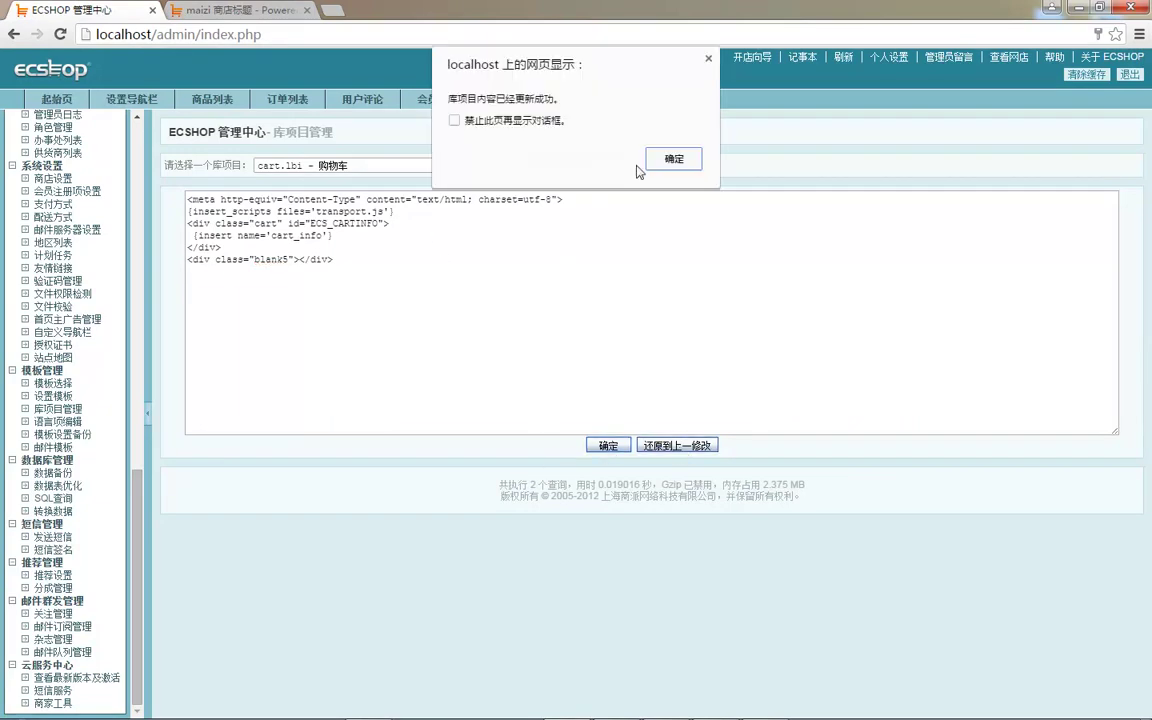
click(603, 147)
Step: Reload library item management and look through the list of library items for test.lbi
click(74, 408)
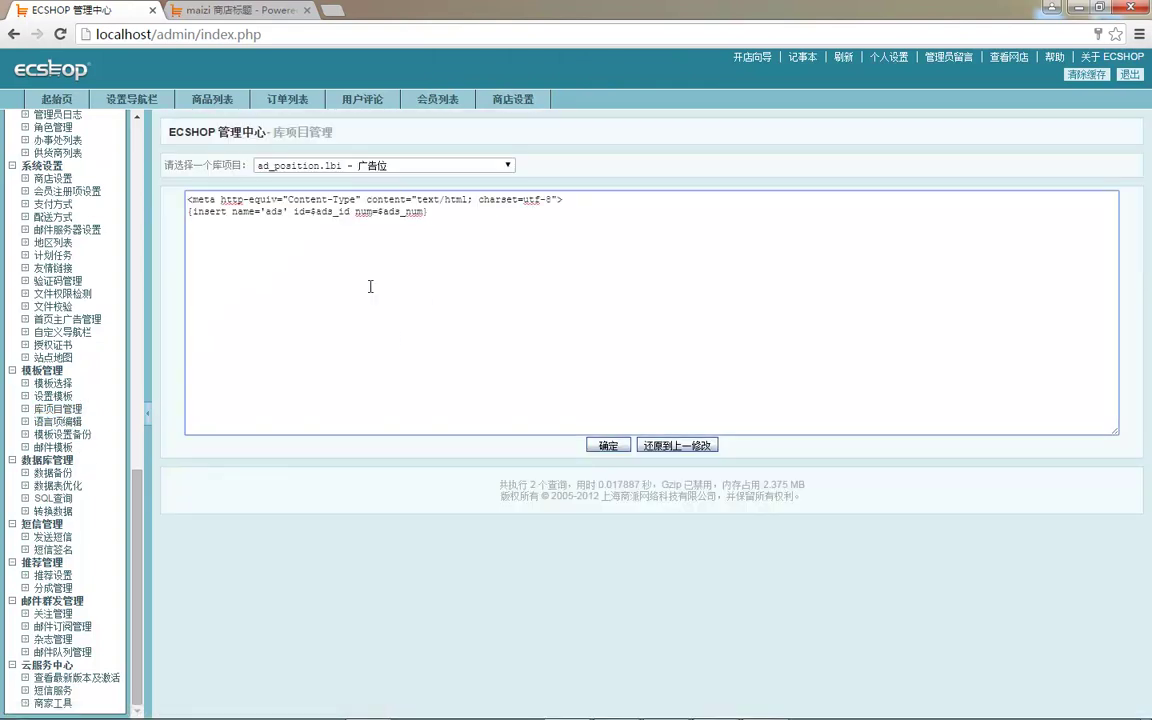
click(330, 165)
scroll(424, 313, down, 5)
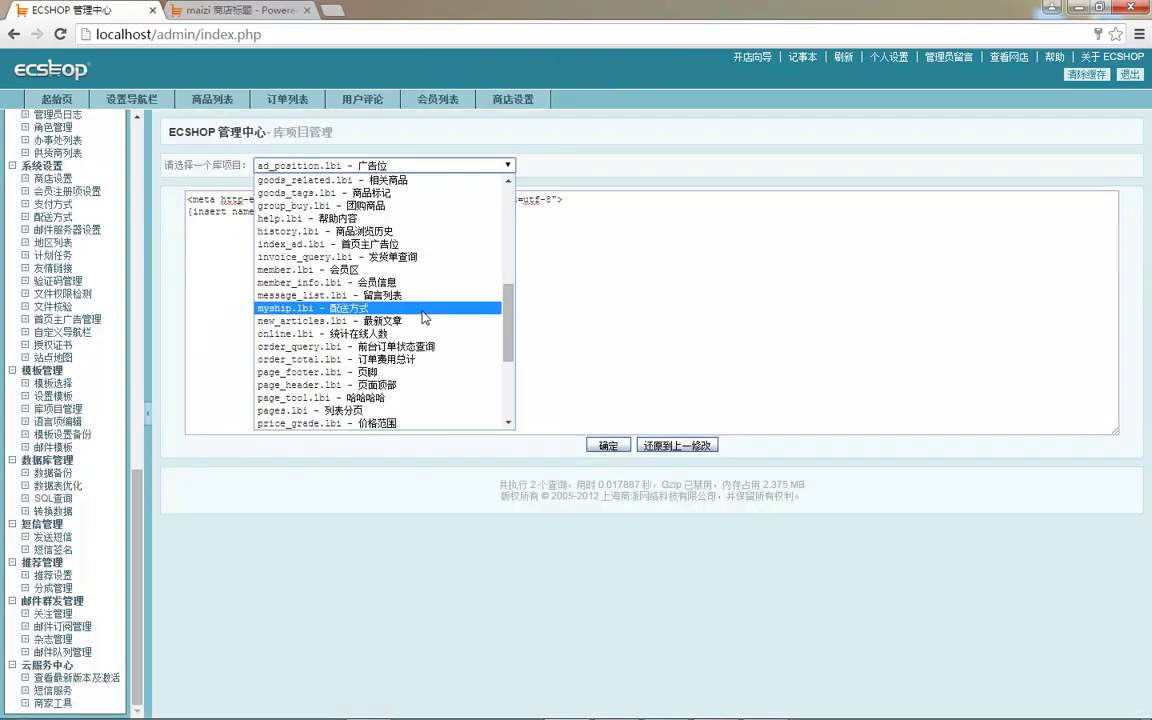
scroll(380, 330, down, 5)
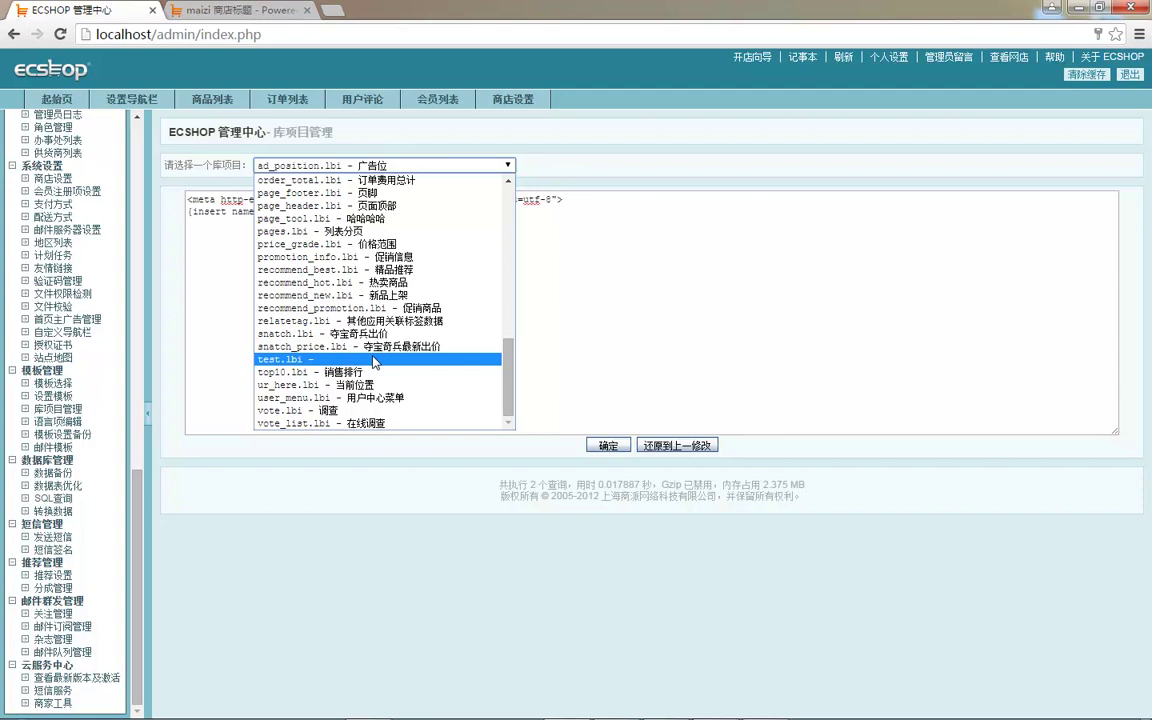
click(493, 562)
Step: Open language item editing, choose the common.php public language pack and try a search without a keyword
click(62, 424)
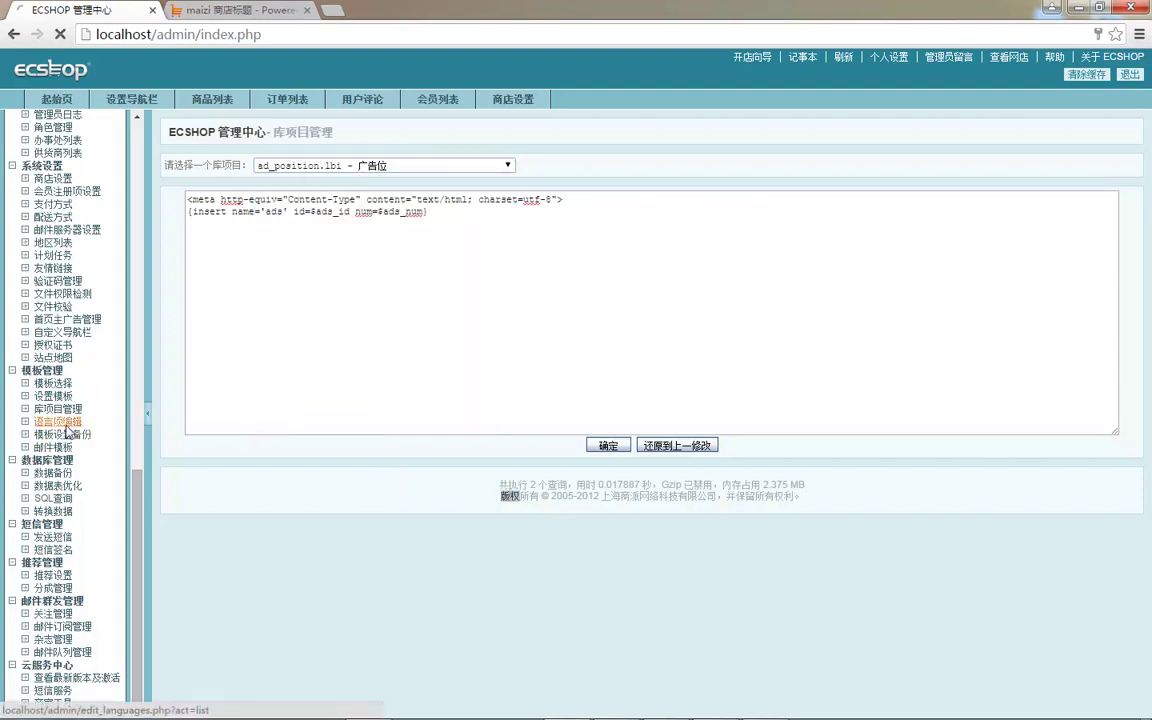
click(307, 168)
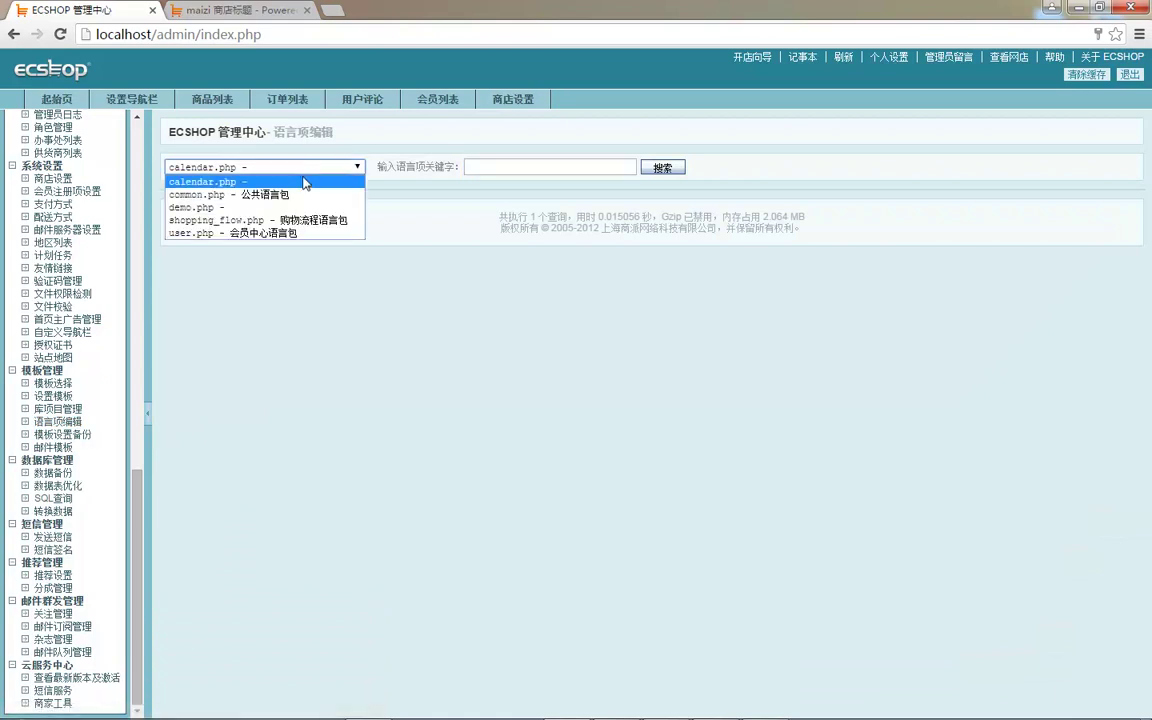
click(285, 196)
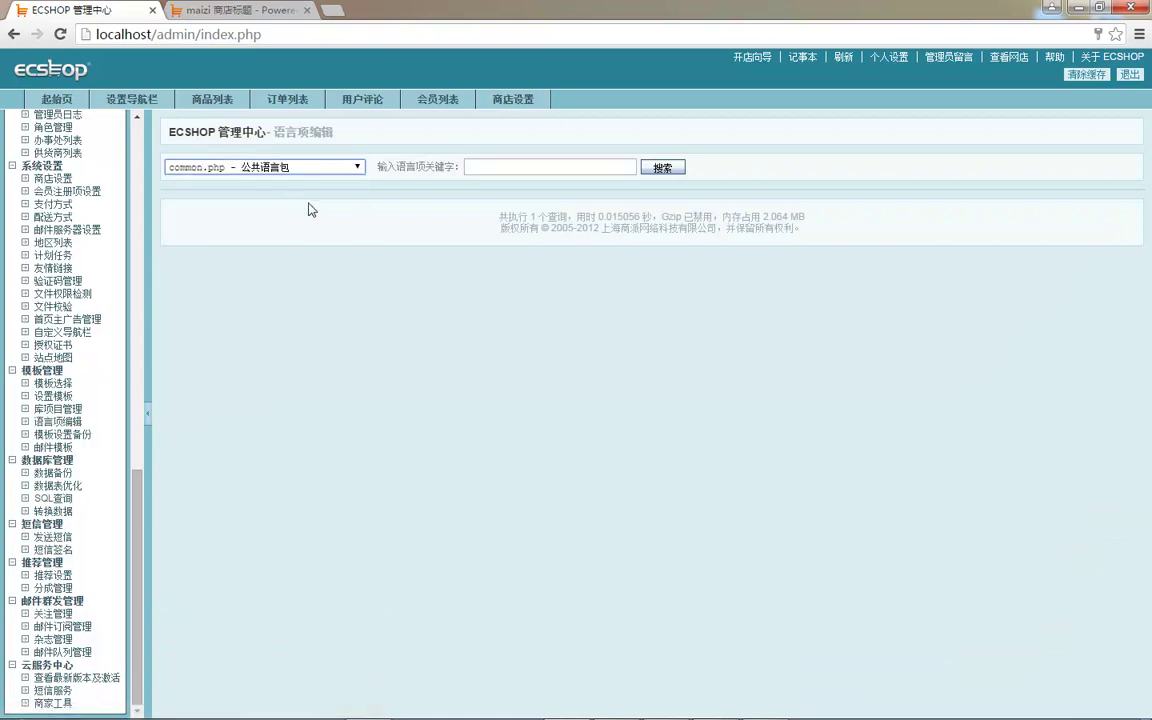
click(662, 167)
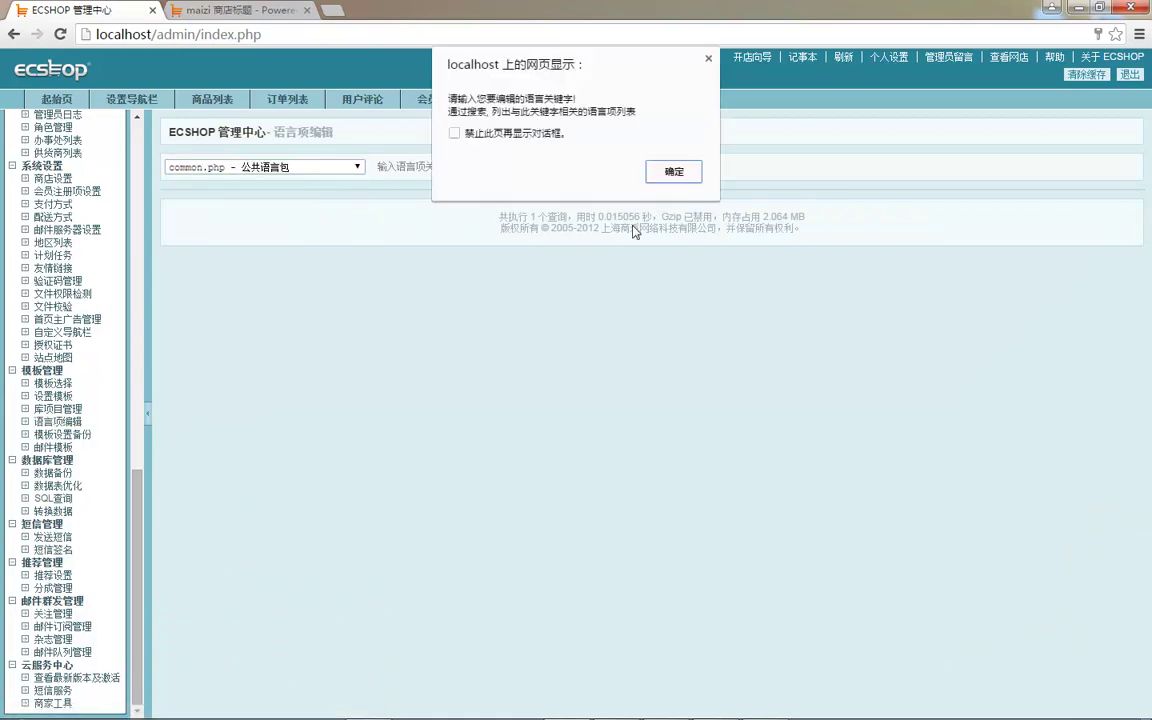
click(673, 173)
click(505, 168)
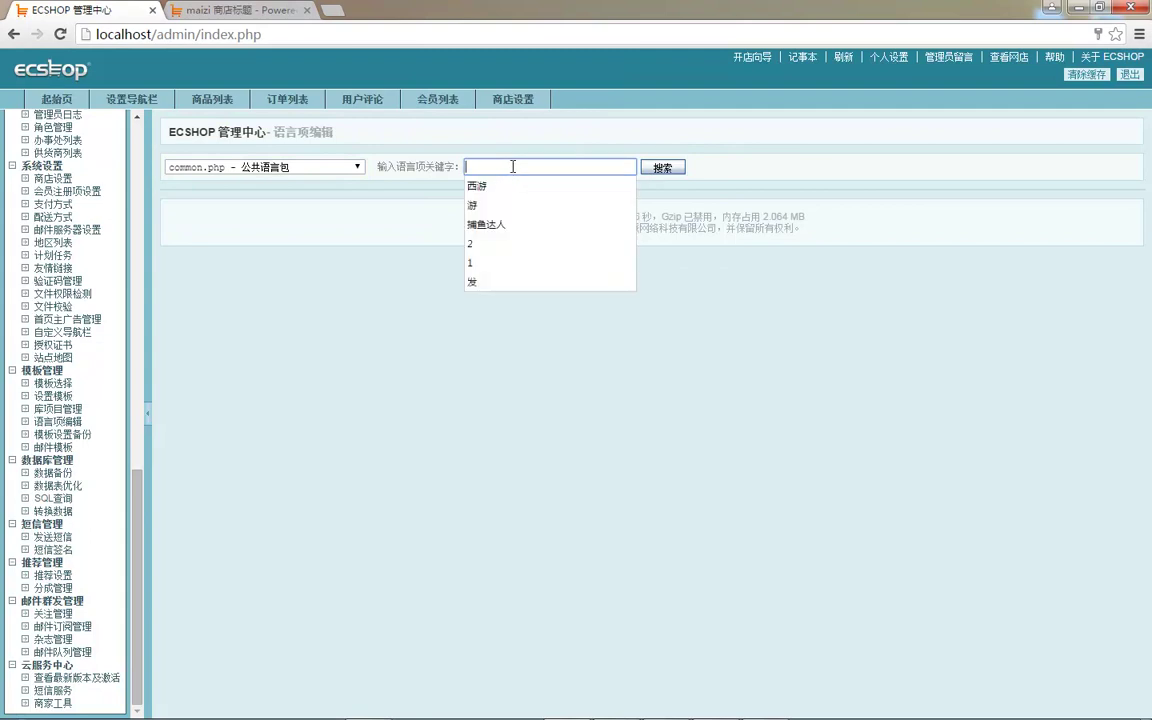
click(336, 172)
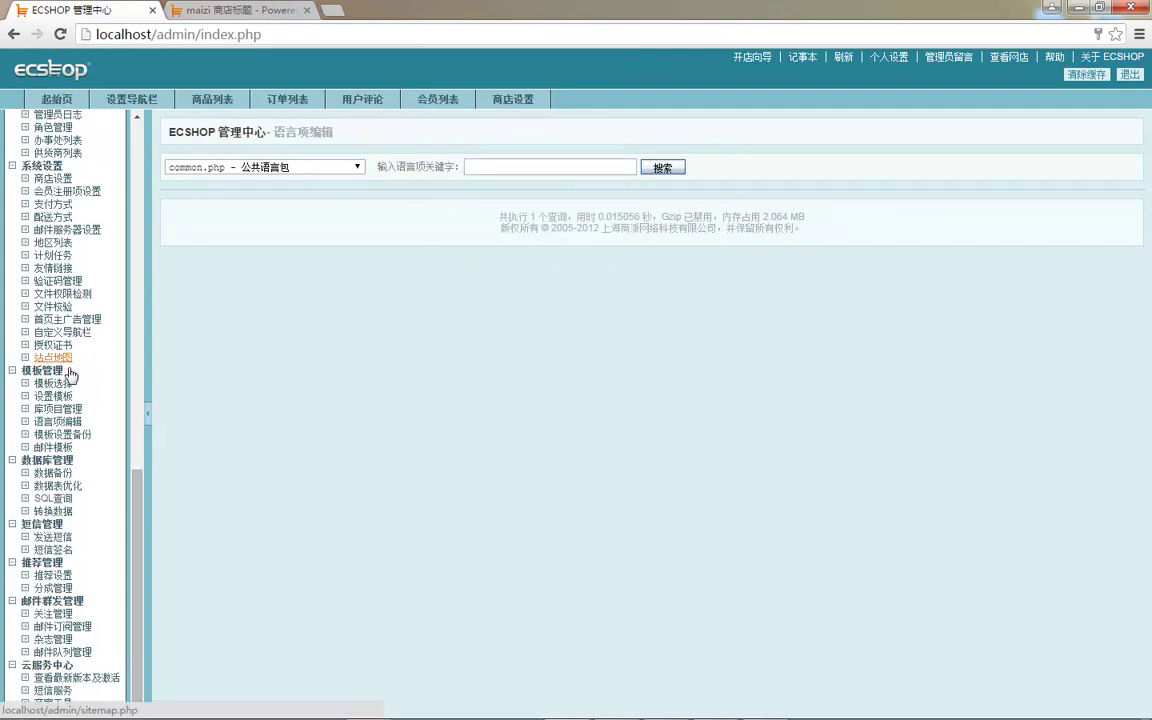
Step: Search the common.php language pack for 首页主广告管理 and switch the language file to shopping_flow.php - 购物流程语言包
mouse_move(900, 716)
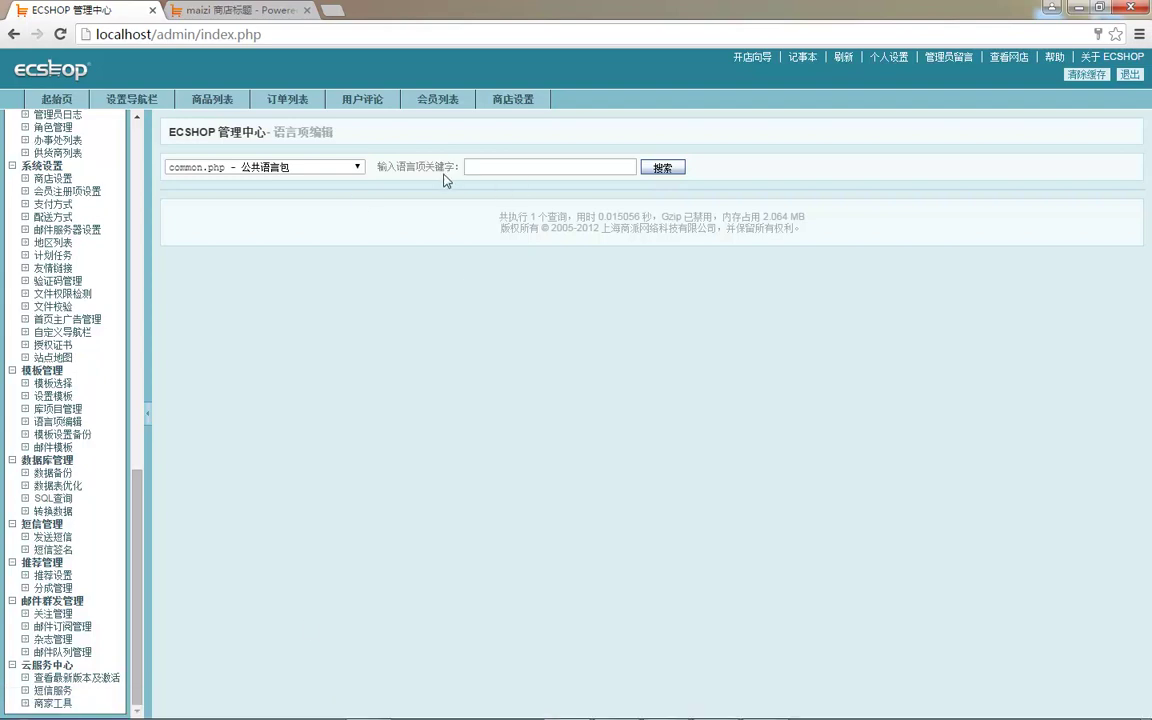
mouse_move(365, 716)
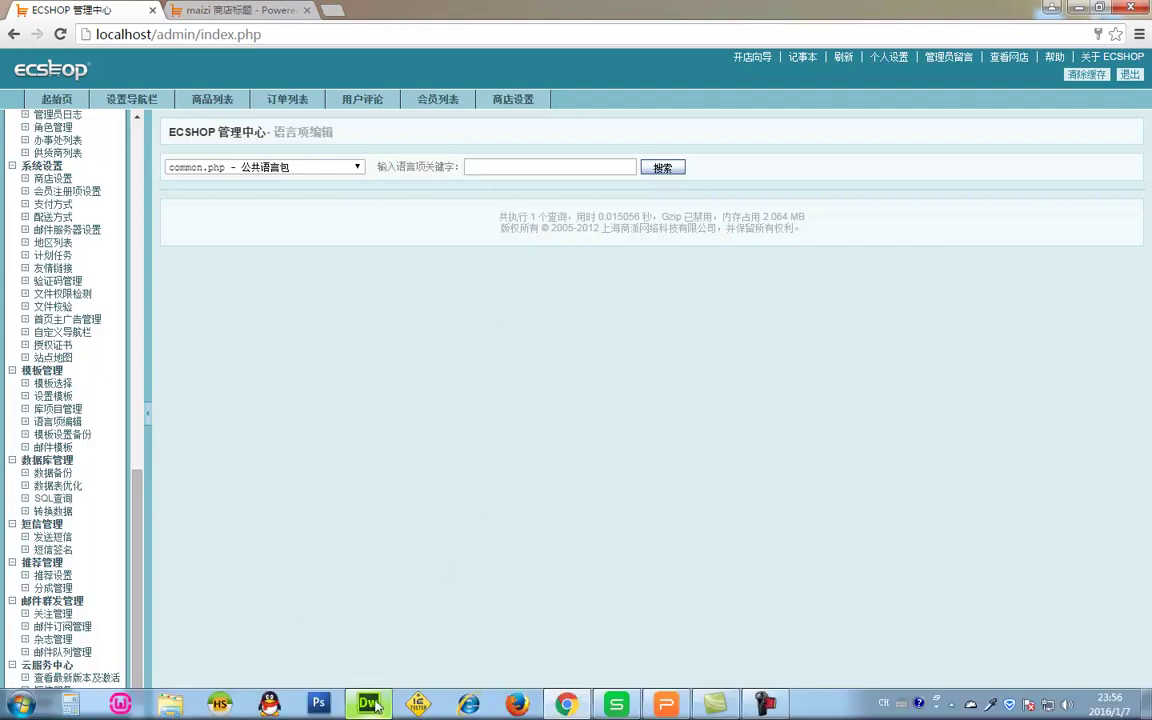
drag(110, 322, 33, 320)
key(ctrl+c)
click(540, 167)
key(ctrl+v)
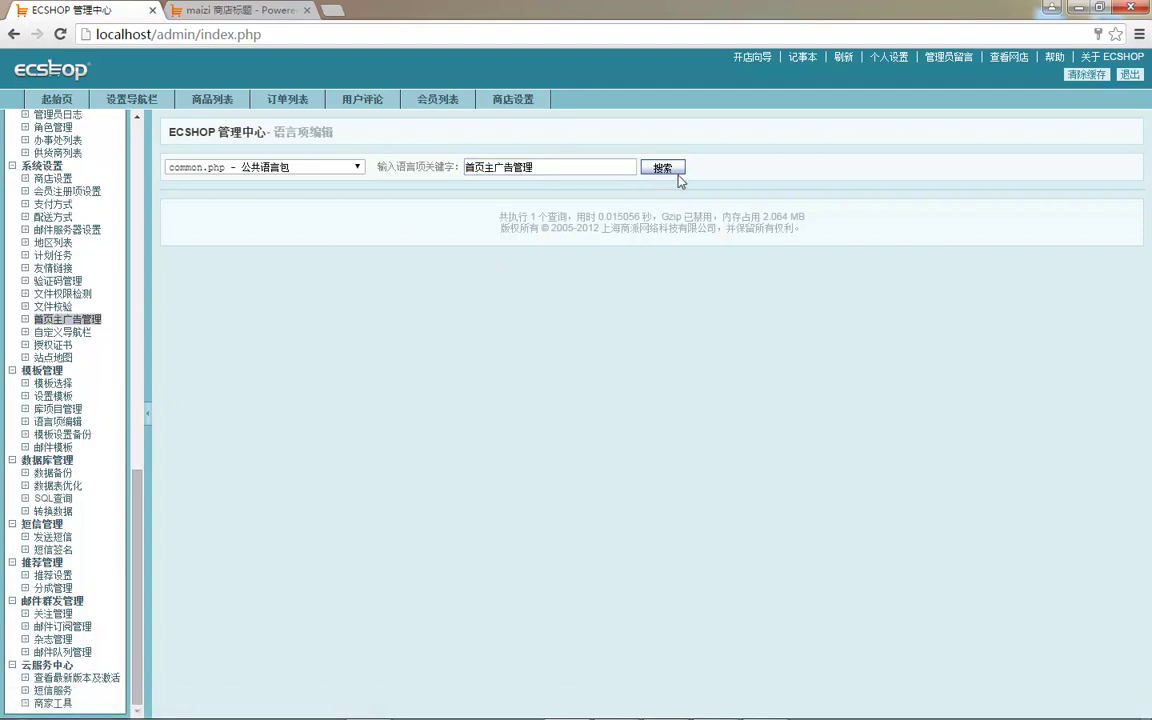
click(678, 171)
click(320, 167)
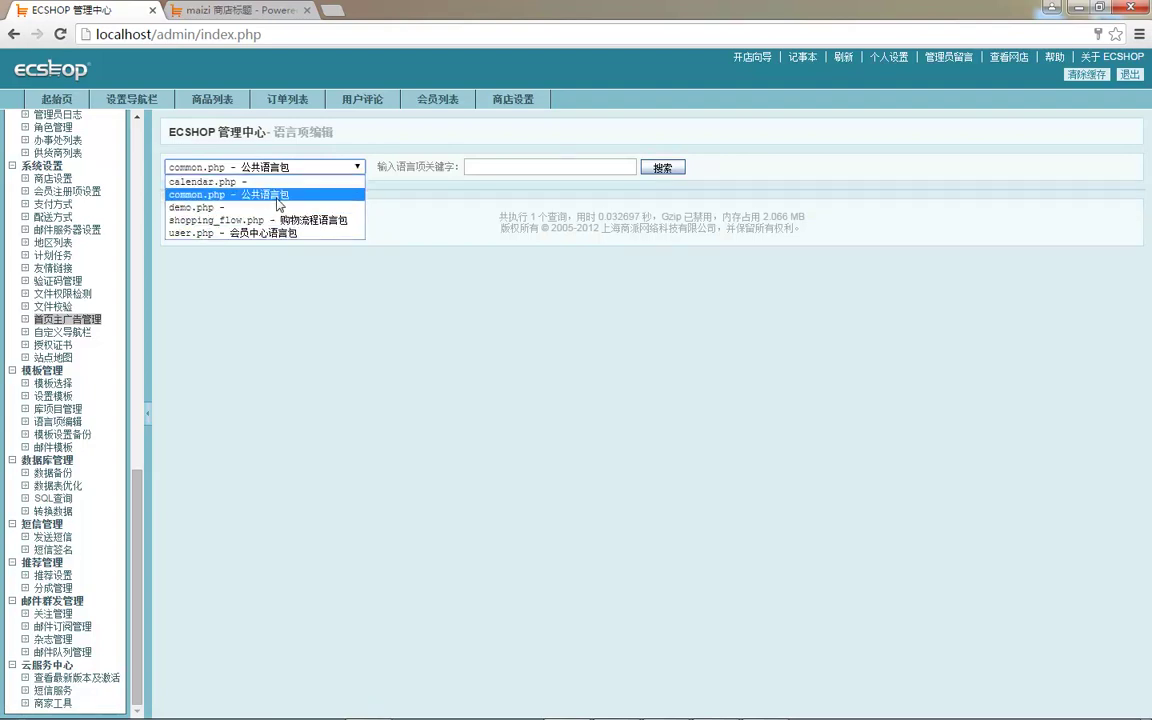
click(262, 220)
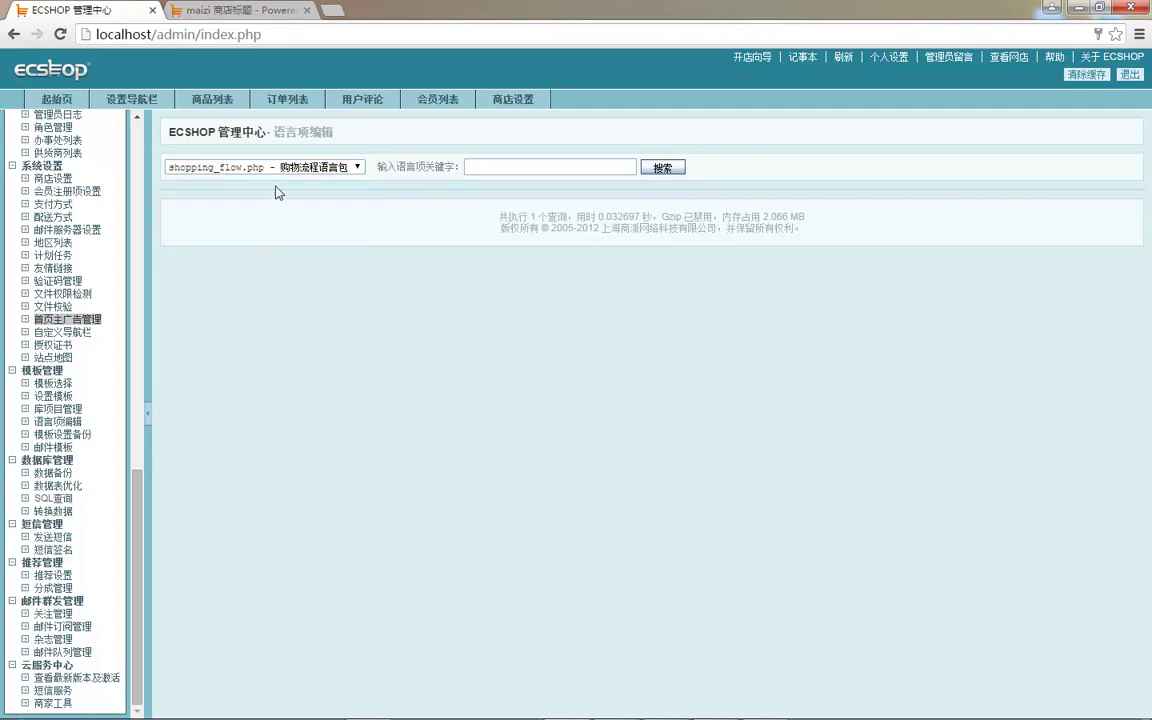
Step: Refresh the storefront homepage, open the 三星BC01 phone from the recommended products and add it to the cart
click(236, 10)
key(F5)
scroll(694, 475, down, 7)
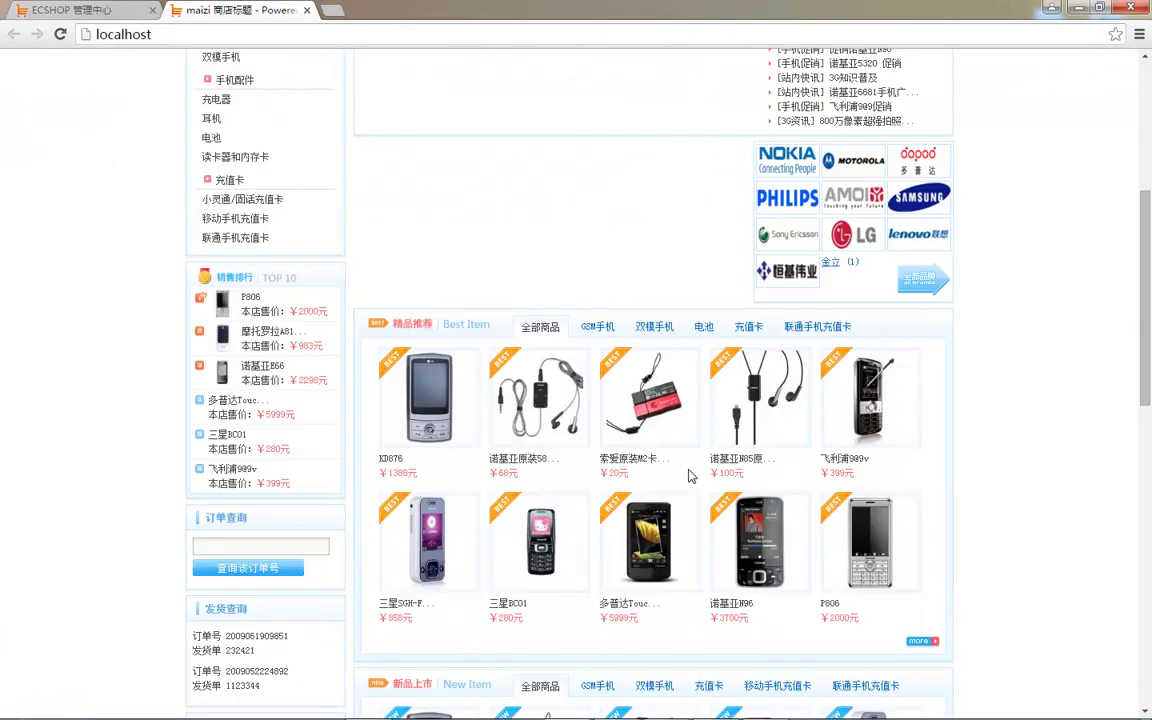
click(538, 245)
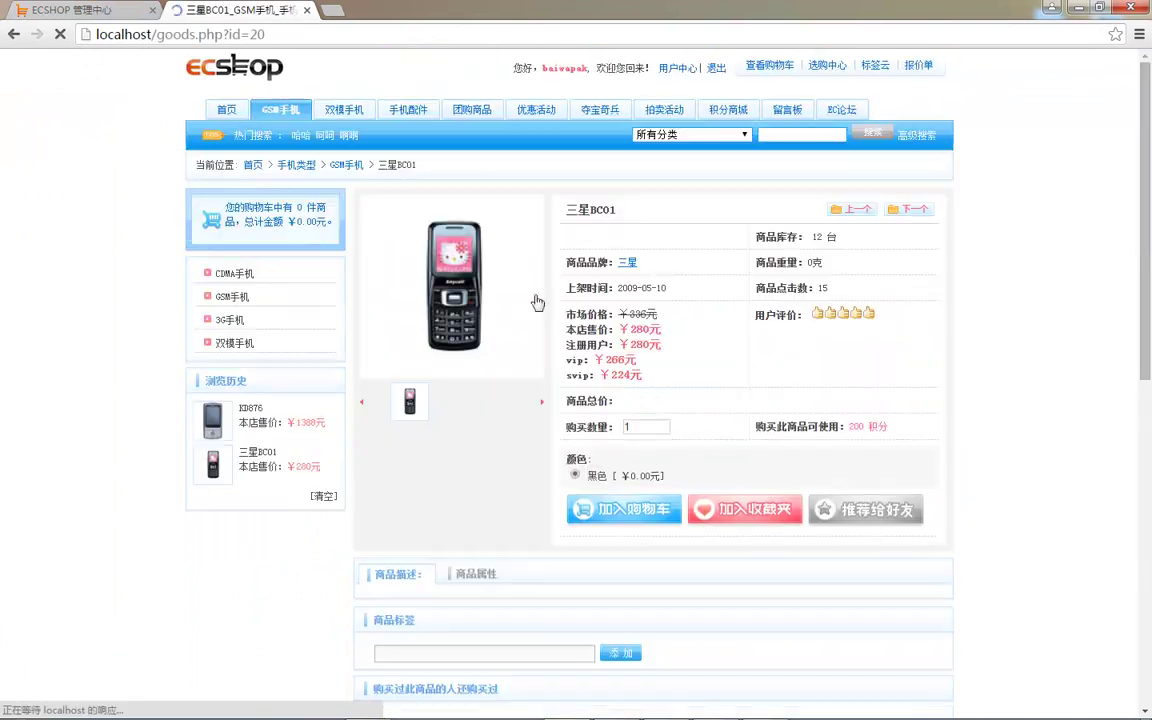
click(627, 518)
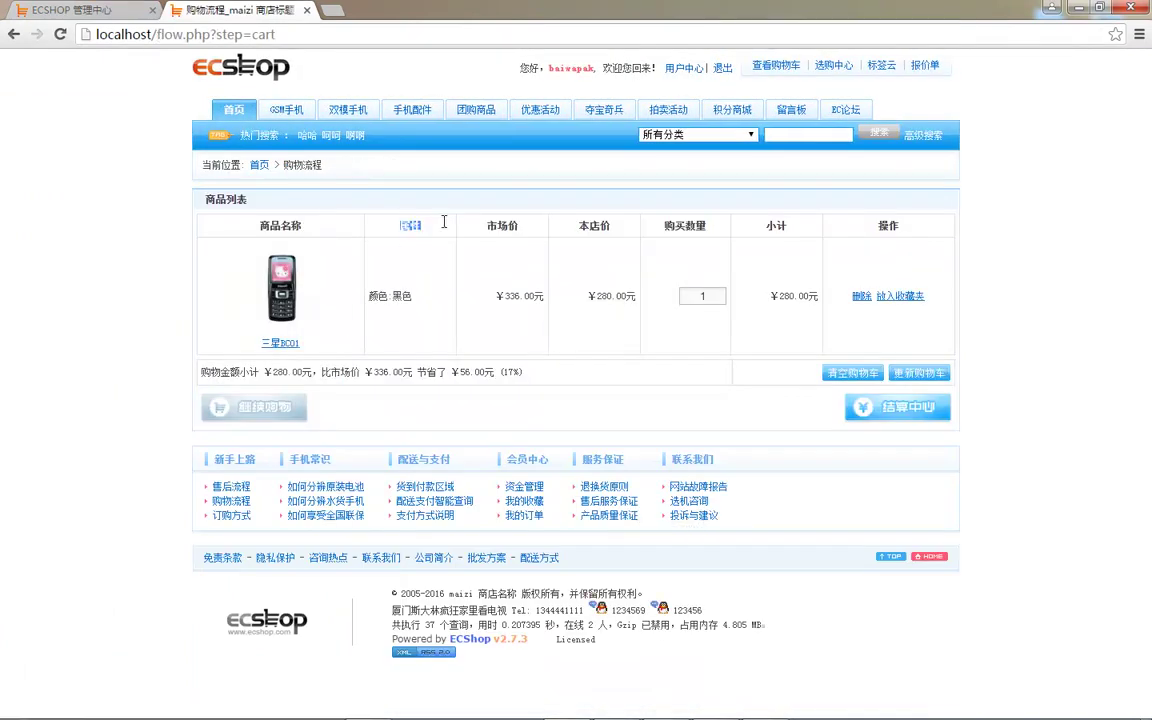
Step: Search the shopping_flow.php language pack for 市场价, using the column heading on the cart page as the keyword
drag(483, 226, 529, 225)
click(120, 16)
click(535, 167)
text(市场价)
click(669, 171)
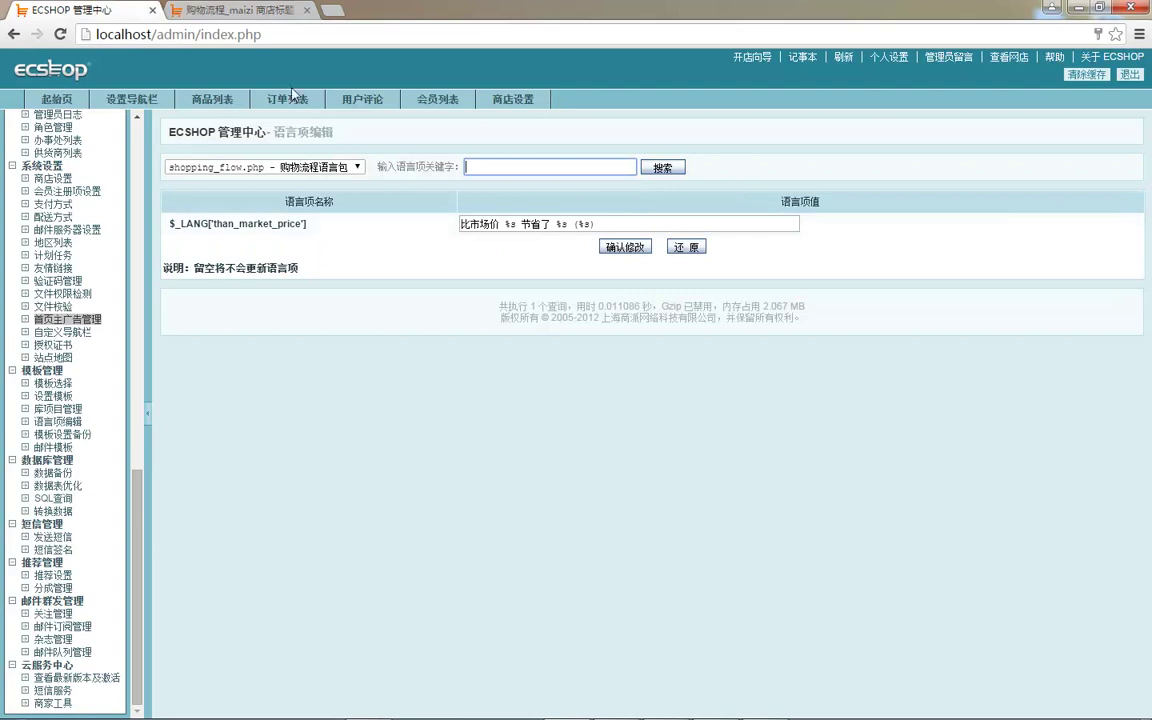
Step: Check the market-price savings text in the subtotal line of the storefront cart page
click(212, 9)
drag(348, 370, 527, 373)
click(563, 377)
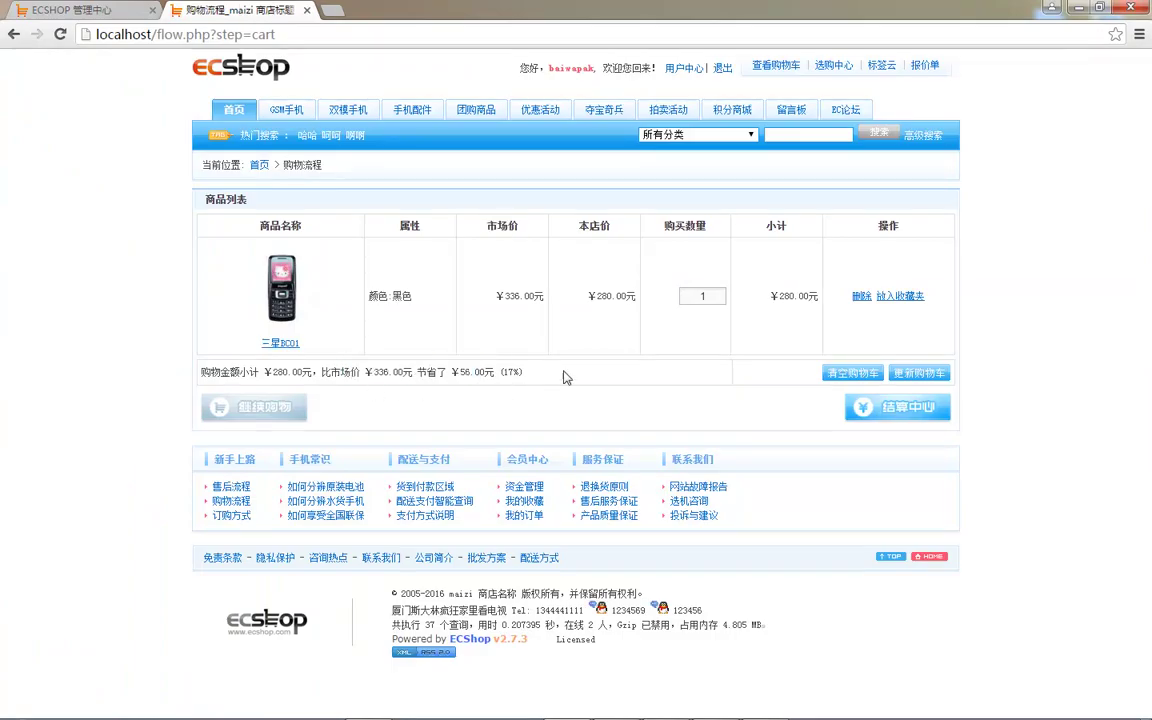
Step: Append 哈哈哈 to the cart subtotal's market-price language item, save it and refresh the storefront cart page
click(112, 8)
click(677, 222)
text(hahaha)
key(space)
click(625, 247)
key(ctrl+Tab)
key(F5)
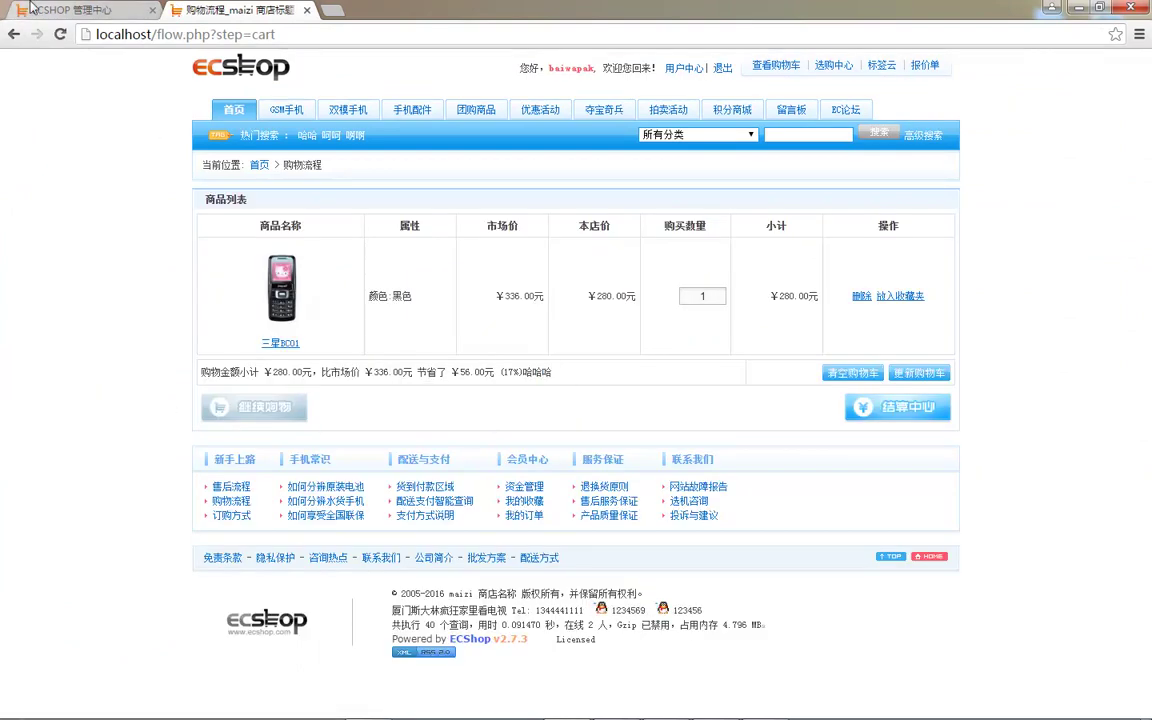
Step: Back up the settings of all listed templates on the 模板设置备份 page, leaving the backup note empty
key(ctrl+Tab)
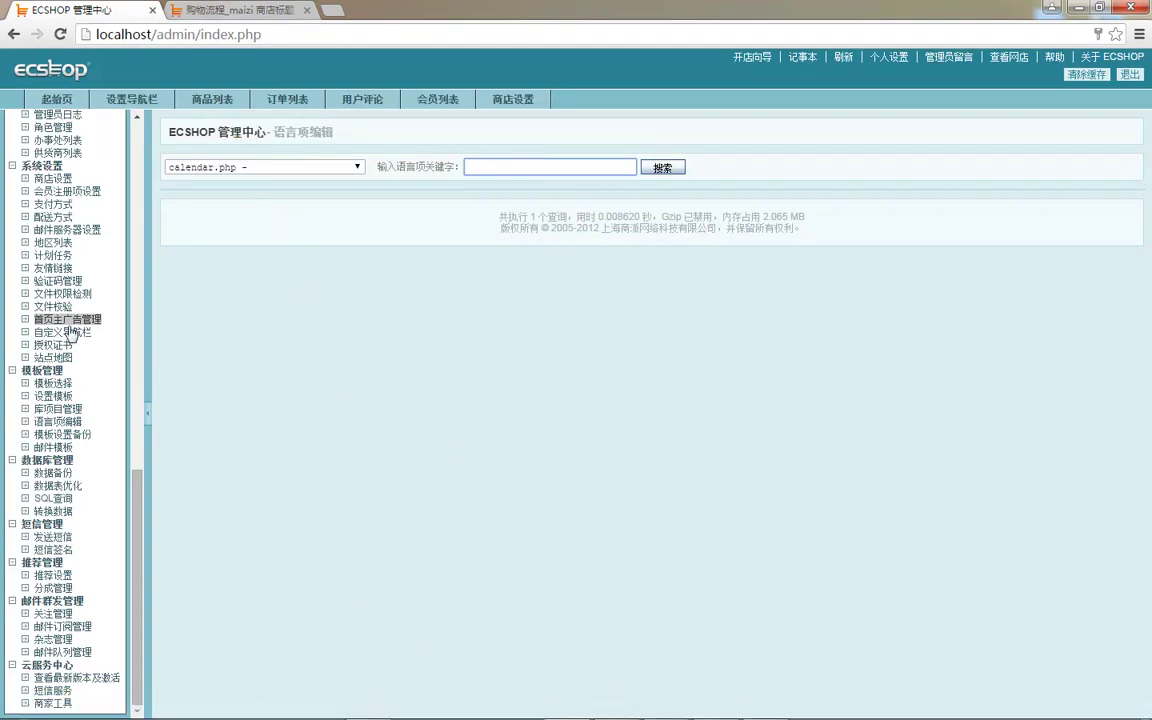
click(60, 435)
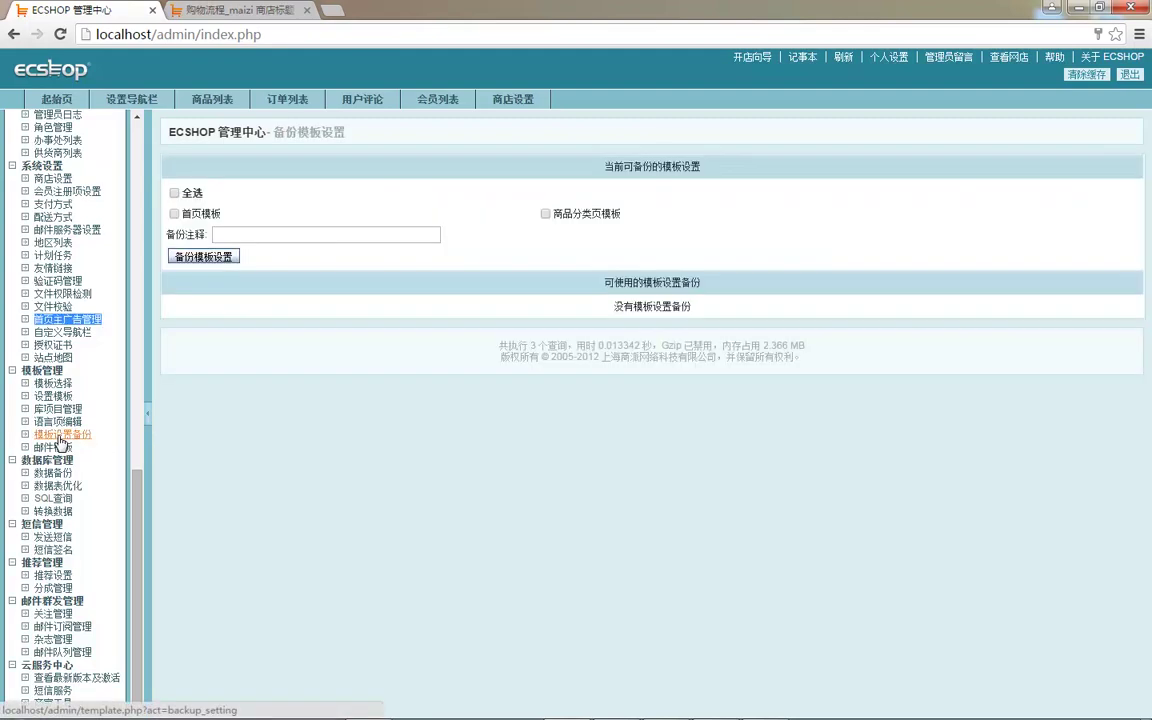
click(175, 193)
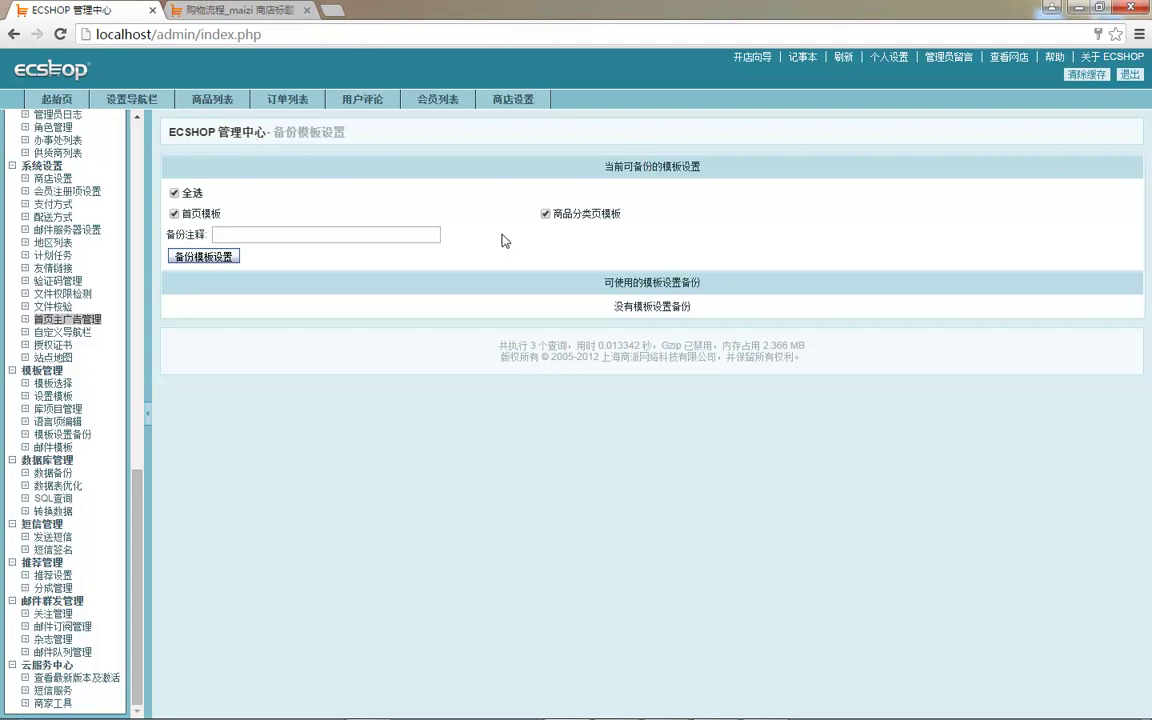
click(222, 260)
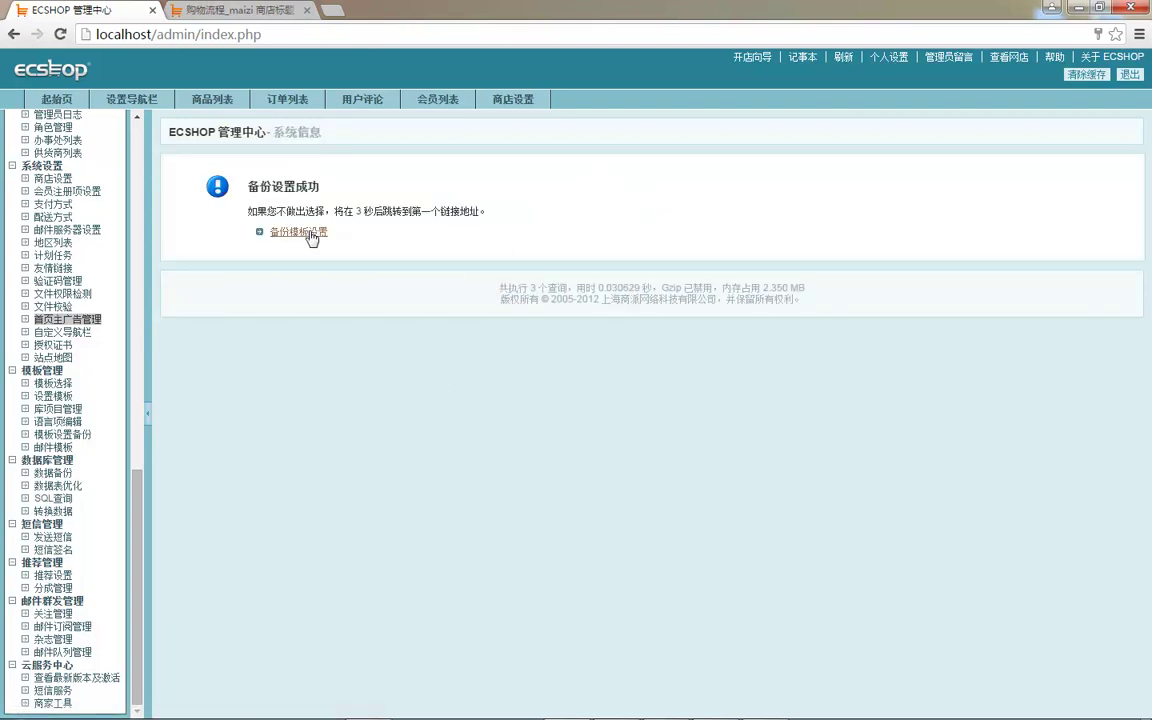
click(311, 305)
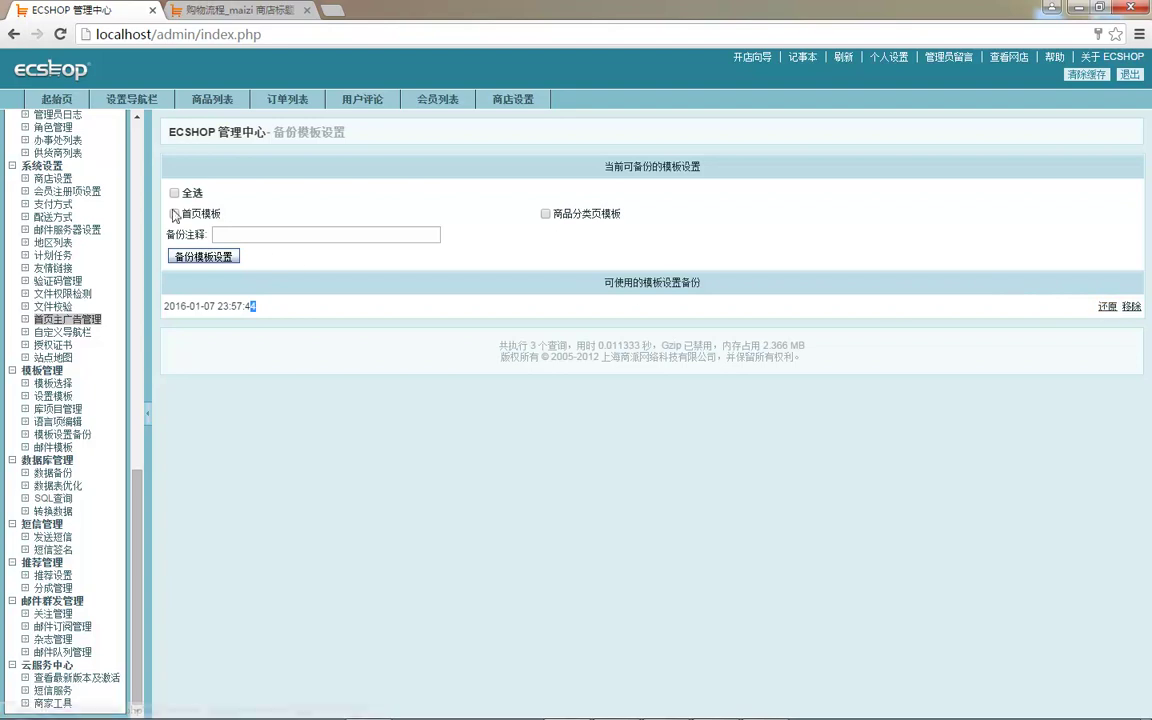
double_click(204, 214)
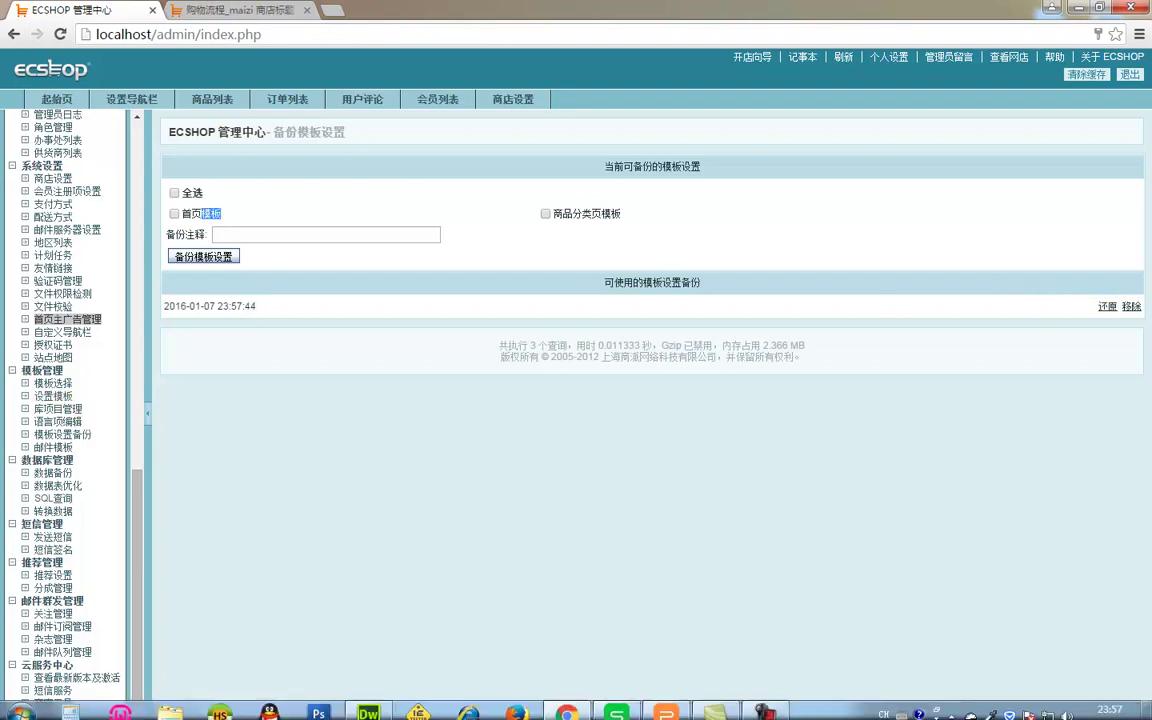
Step: Switch to Dreamweaver and open index.dwt from the default theme
click(368, 704)
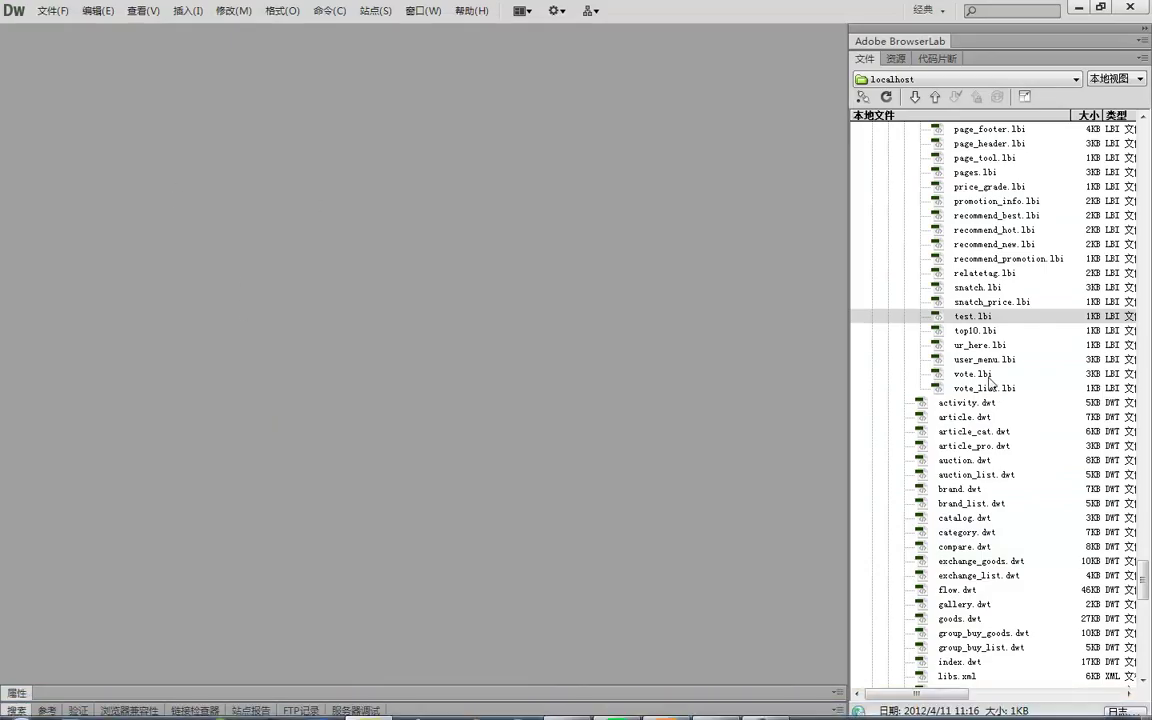
click(948, 474)
key(i)
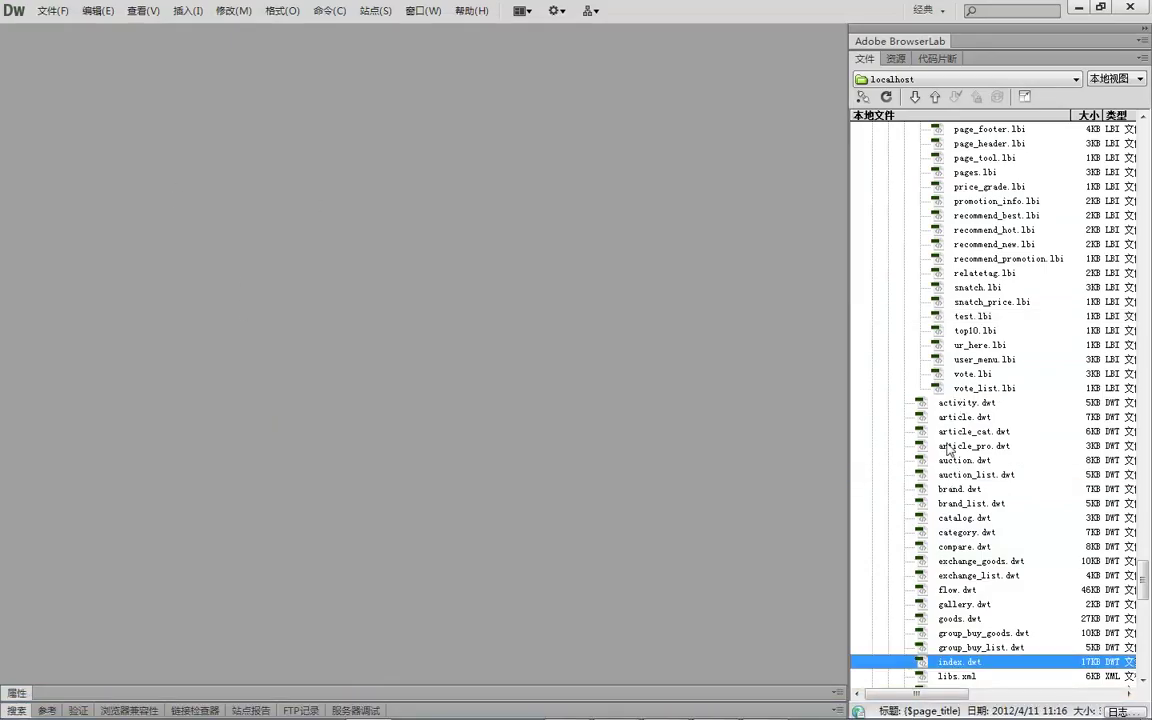
key(Return)
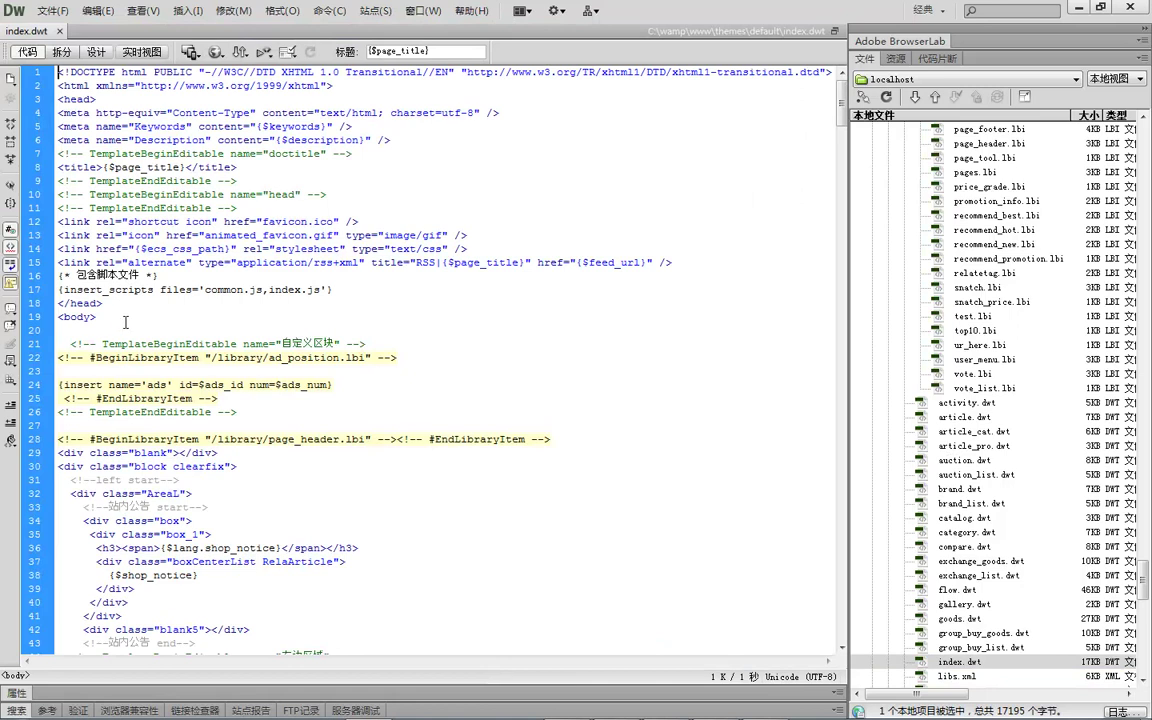
Step: Insert the line 呵呵呵呵呵呵呵呵 below the opening body tag of index.dwt, save it and view the storefront homepage in Chrome
click(124, 319)
key(Return)
key(Return)
text(hehehehhheheh)
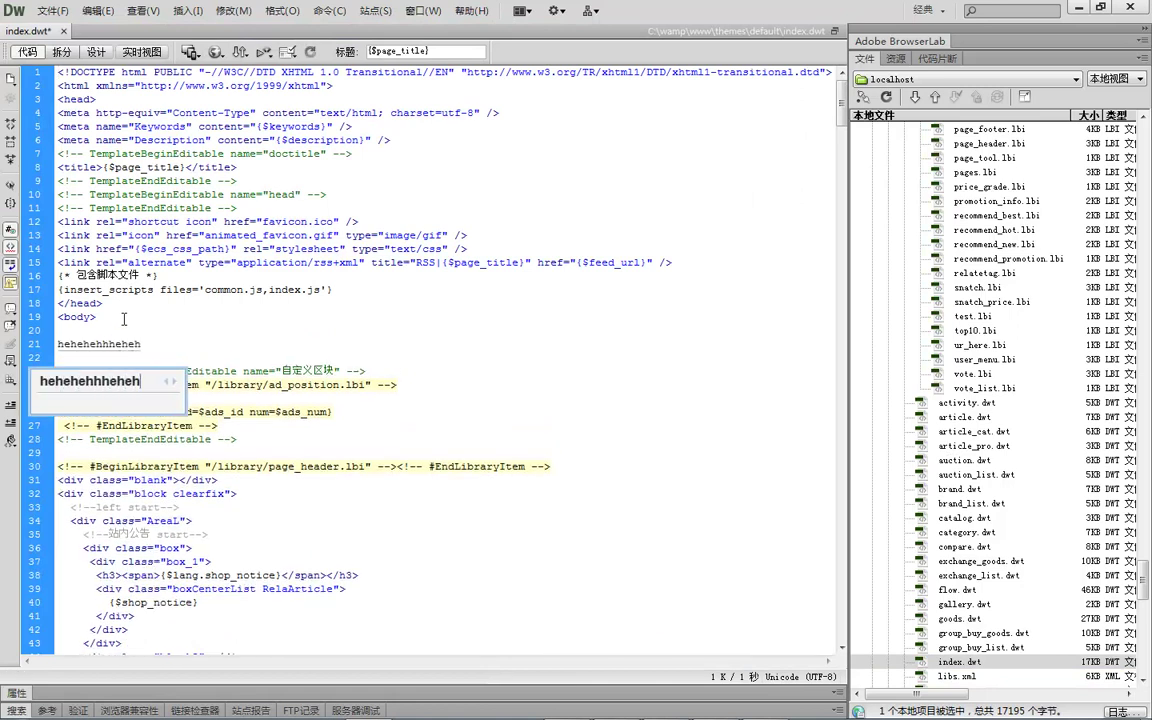
key(space)
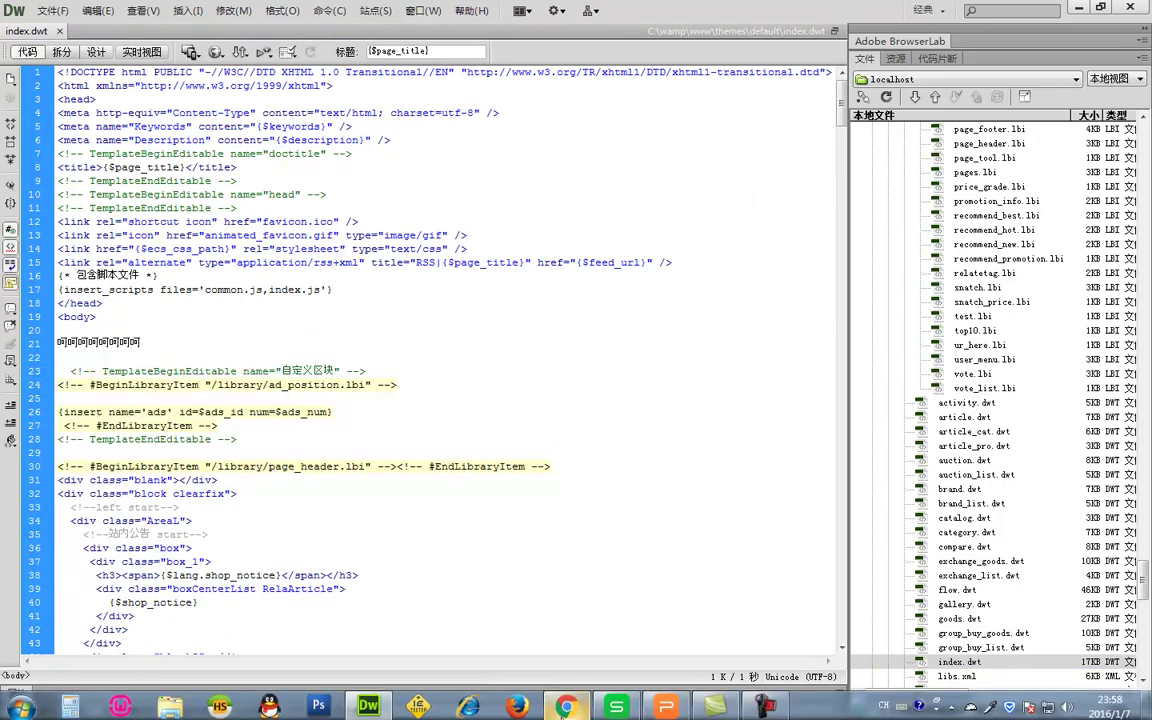
click(566, 706)
click(240, 10)
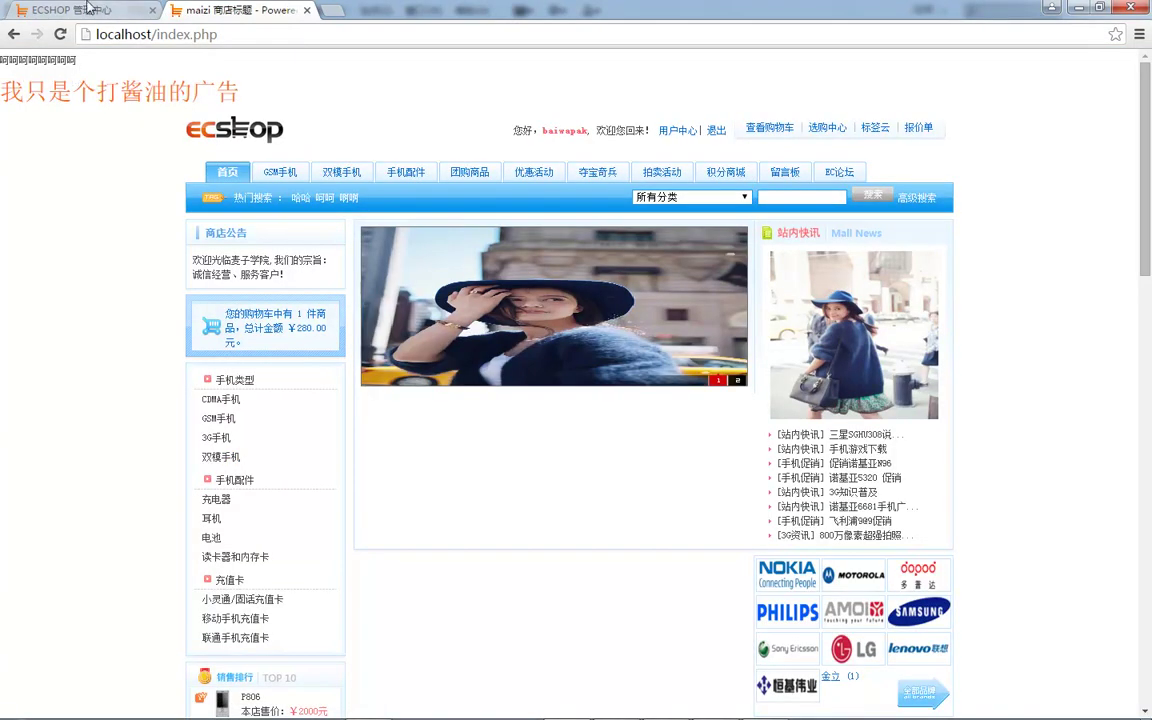
click(88, 8)
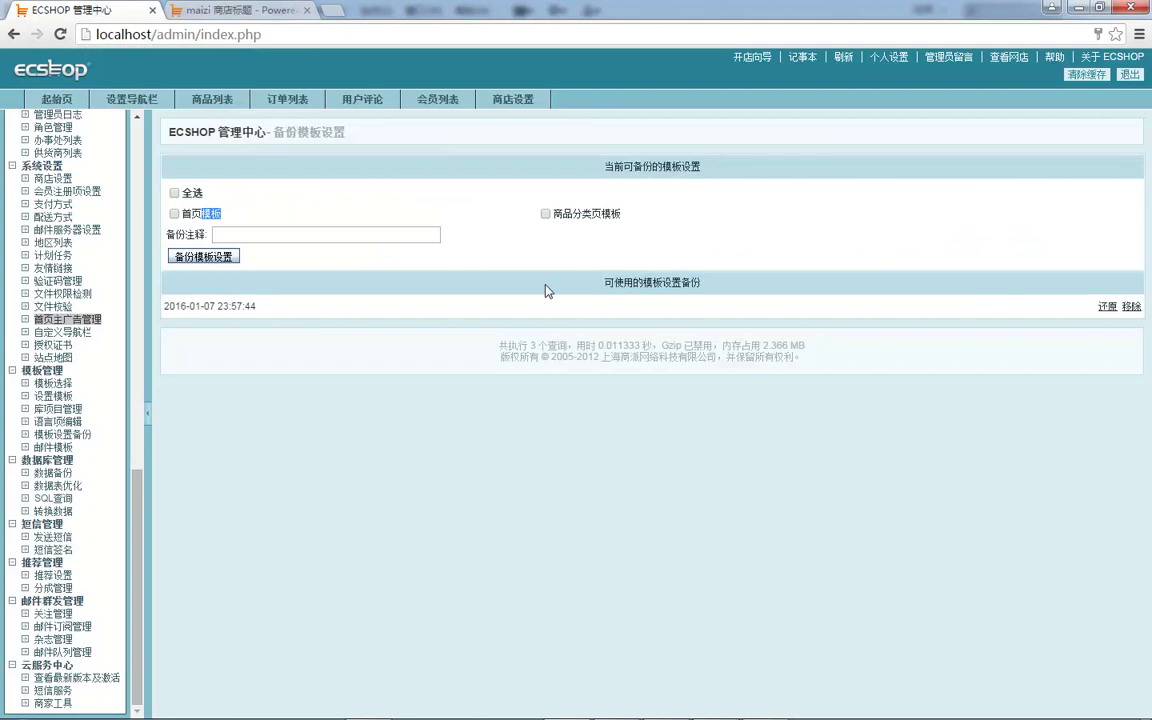
click(1106, 307)
click(235, 10)
key(F5)
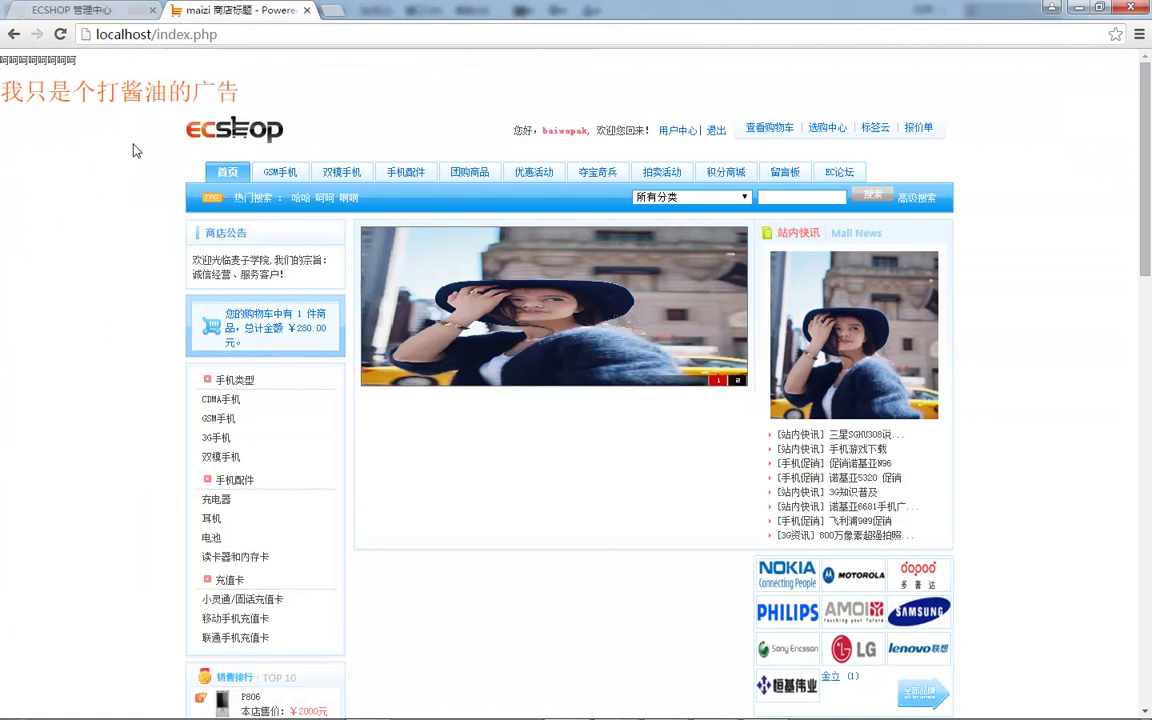
click(90, 9)
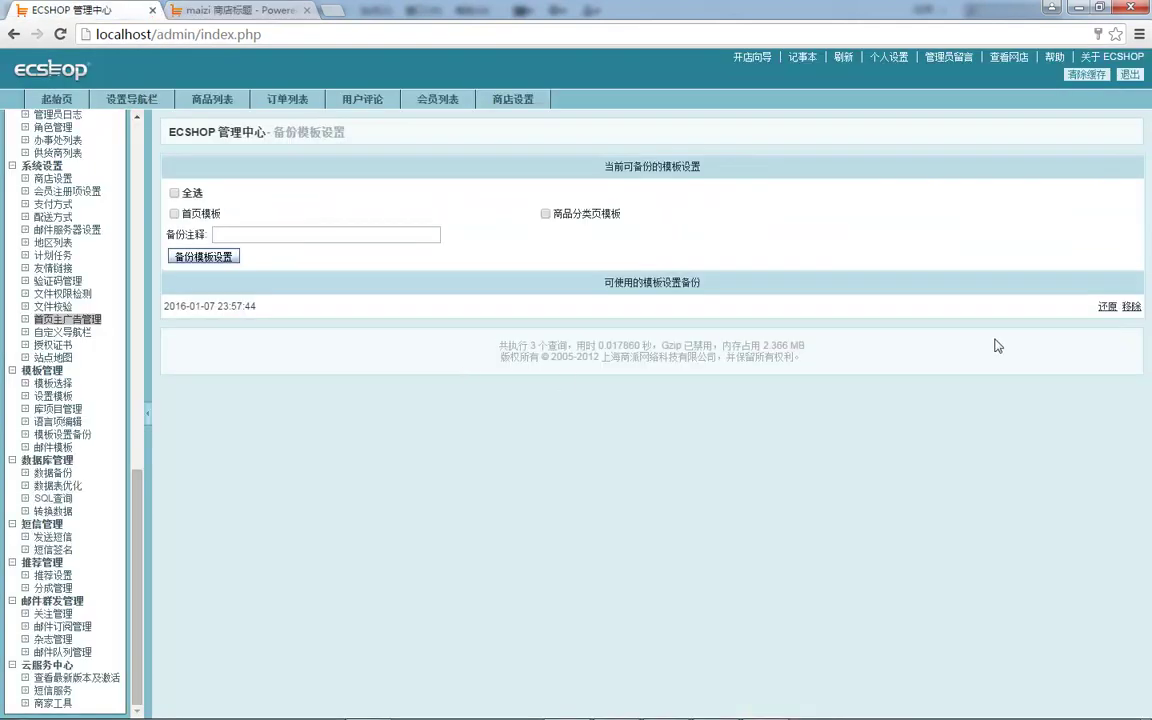
click(1106, 307)
key(ctrl+Tab)
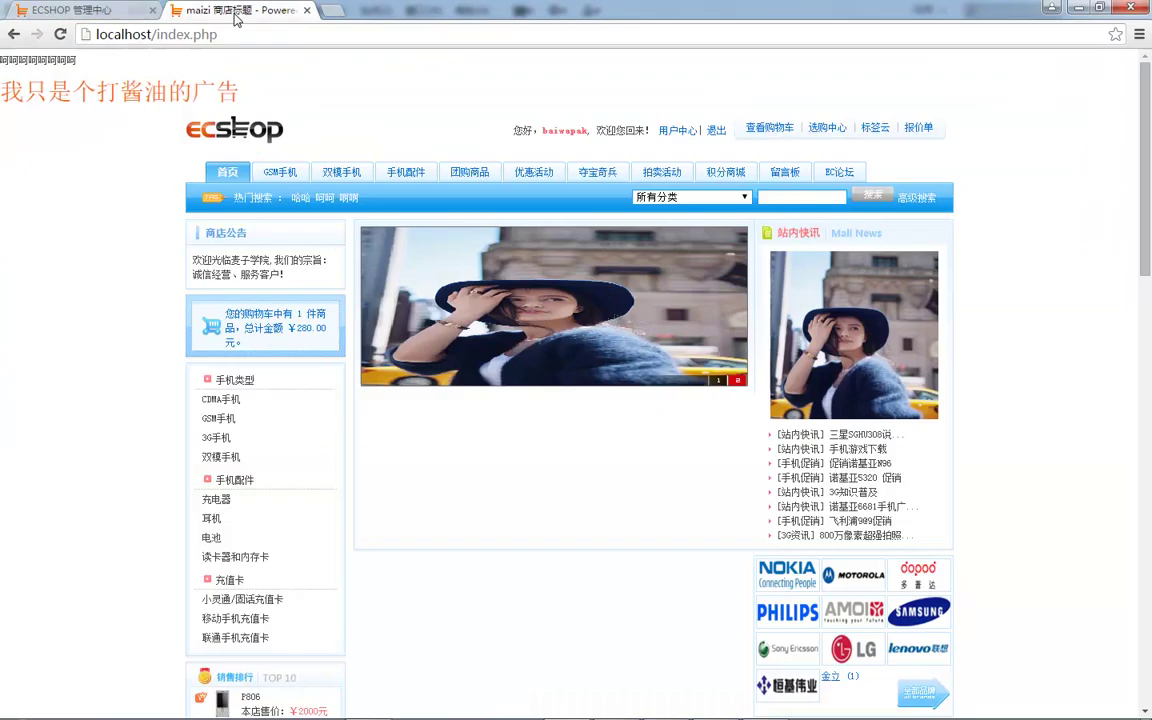
key(F5)
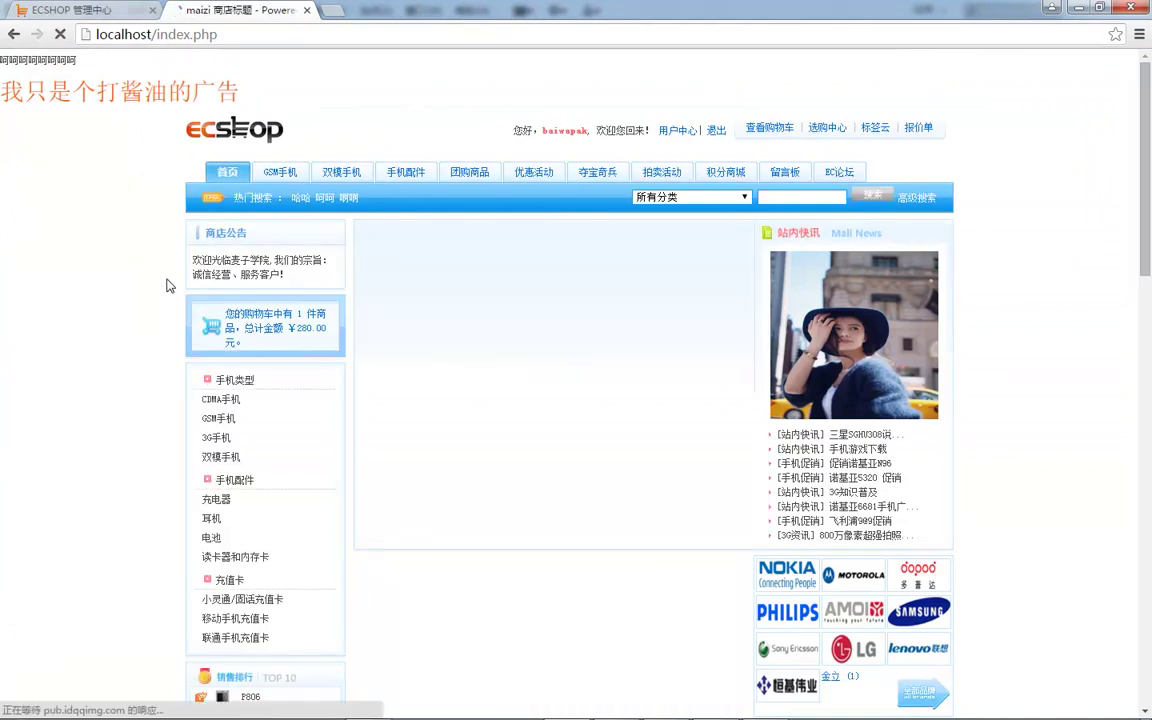
Step: Reload index.dwt in Dreamweaver and check the custom text line below the opening body tag
click(365, 706)
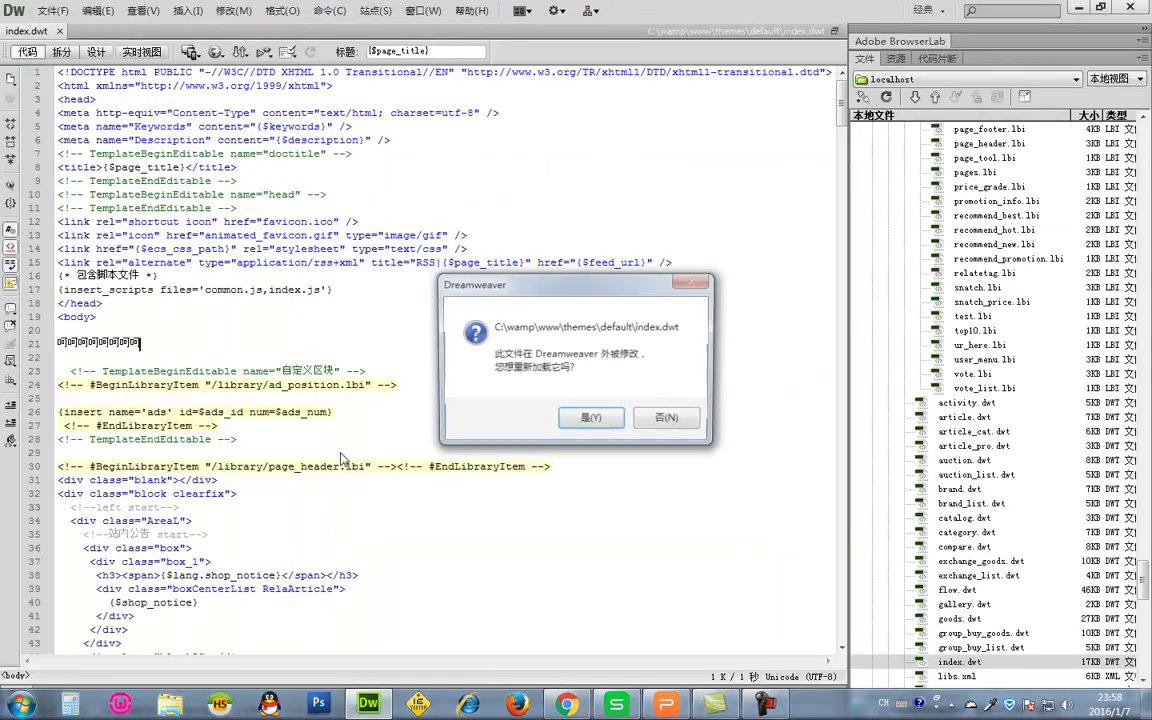
click(543, 382)
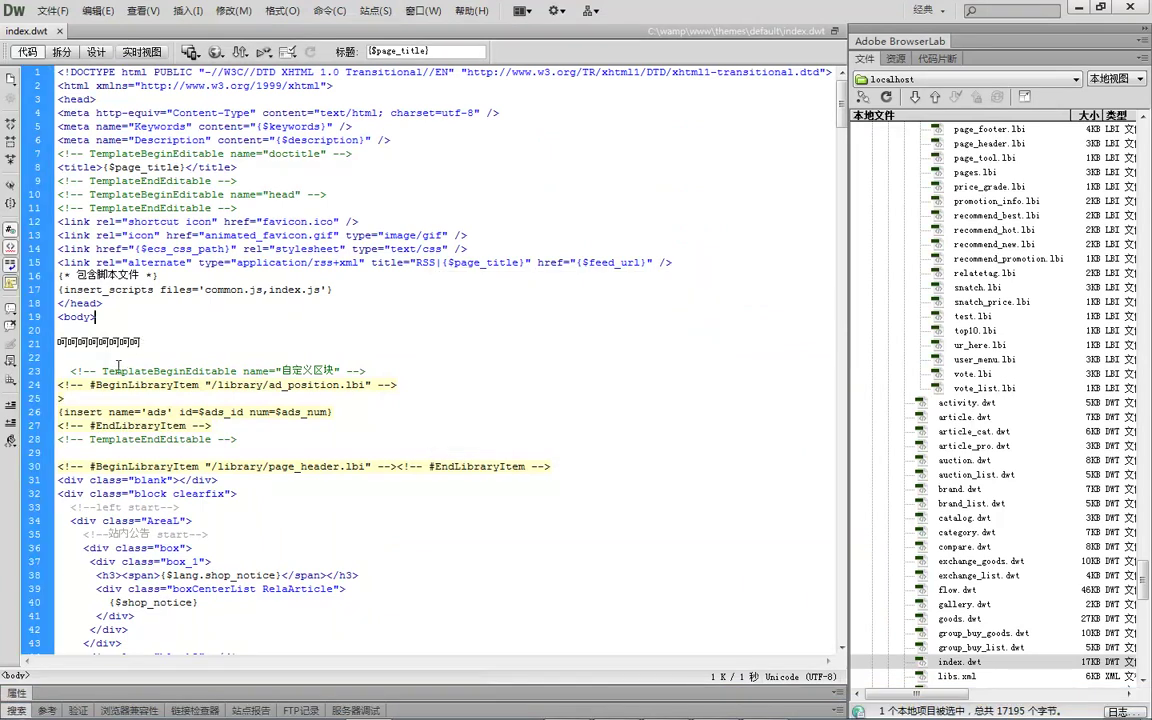
double_click(143, 343)
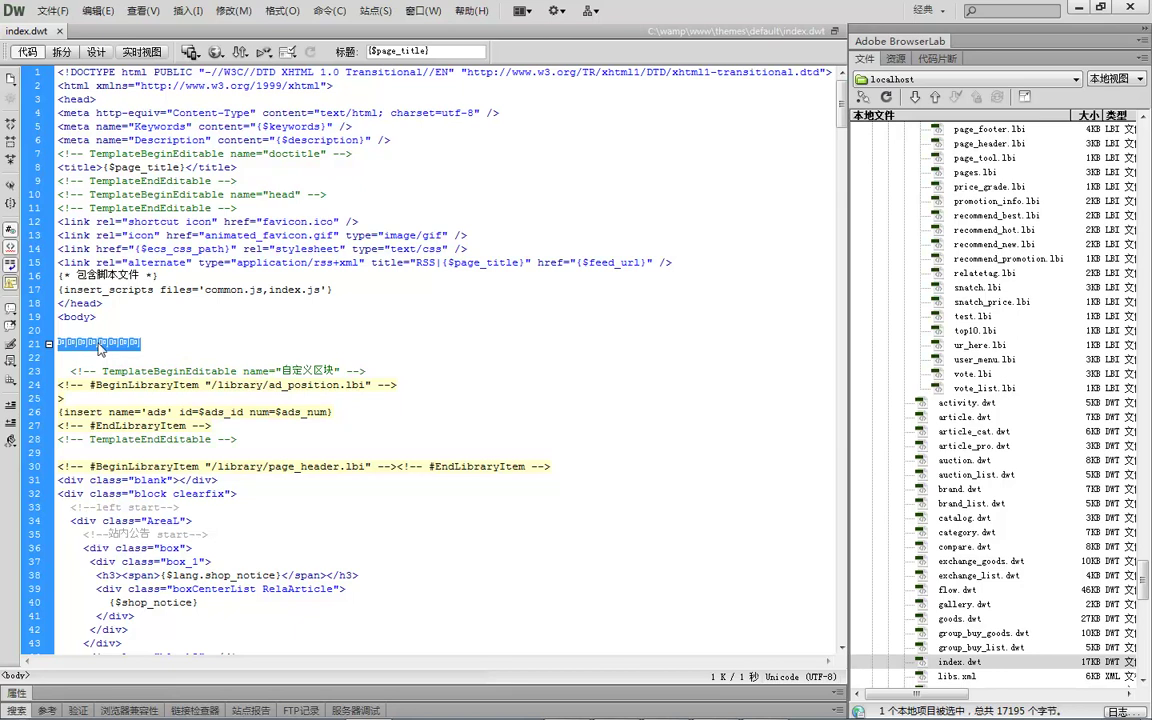
Step: Return to the admin center in Chrome and back up the current template from the 模板选择 page
click(566, 704)
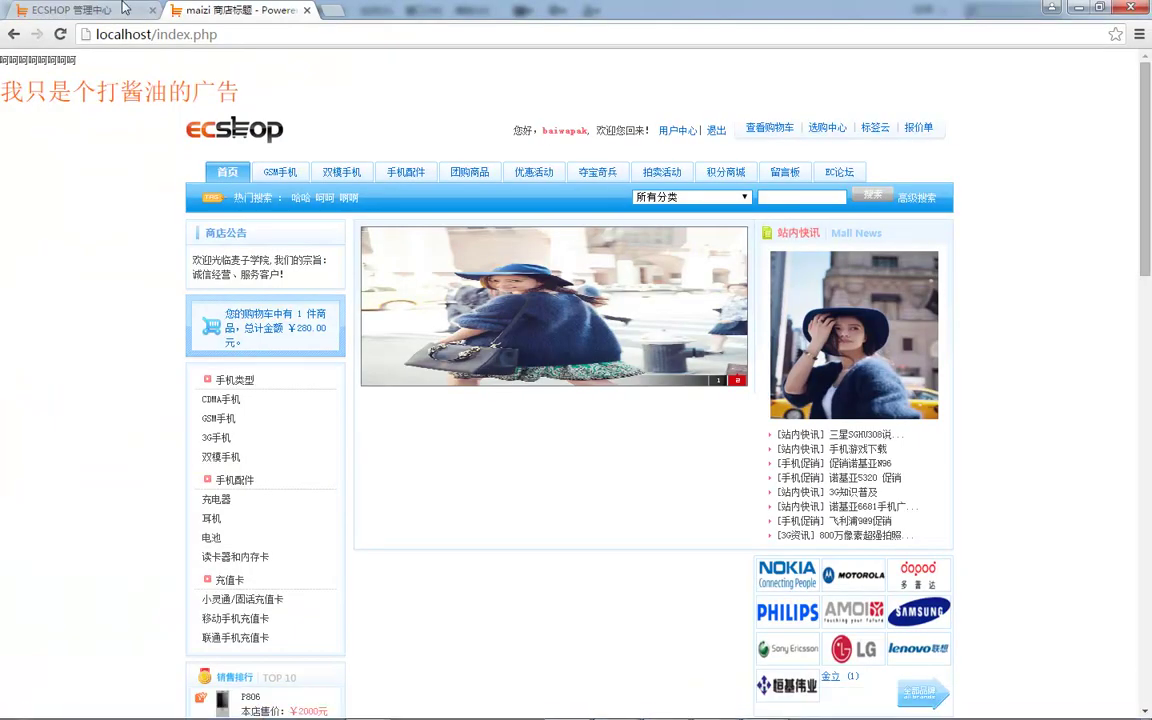
key(ctrl+Tab)
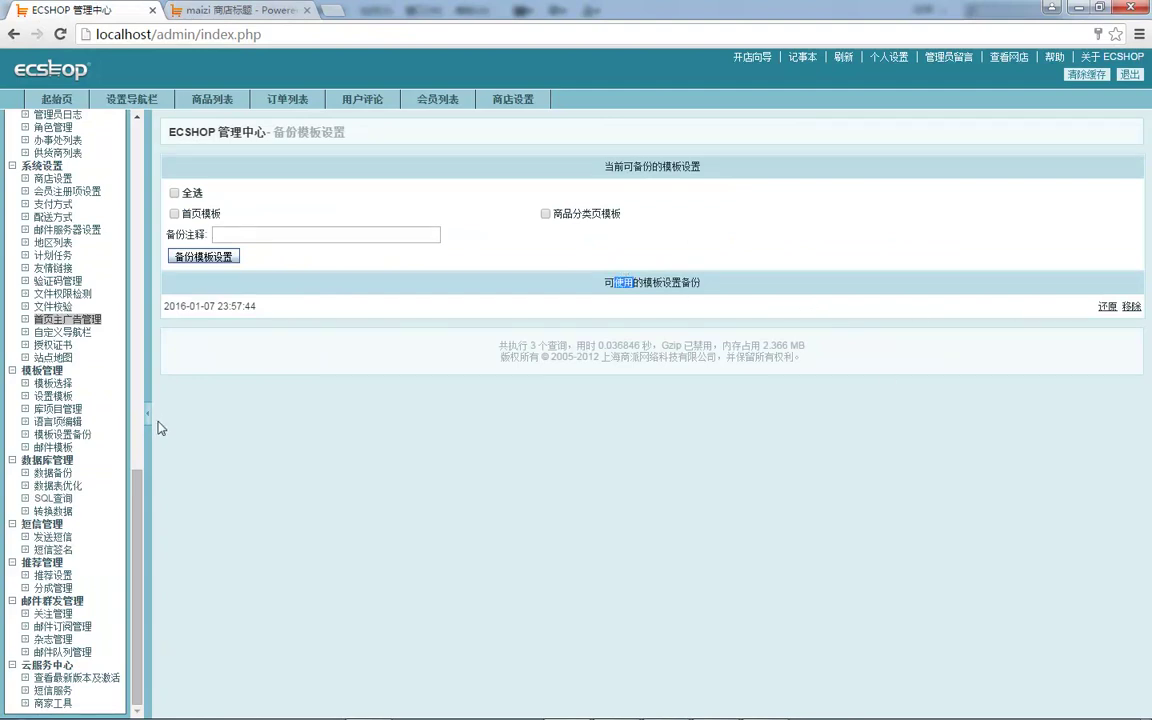
click(55, 384)
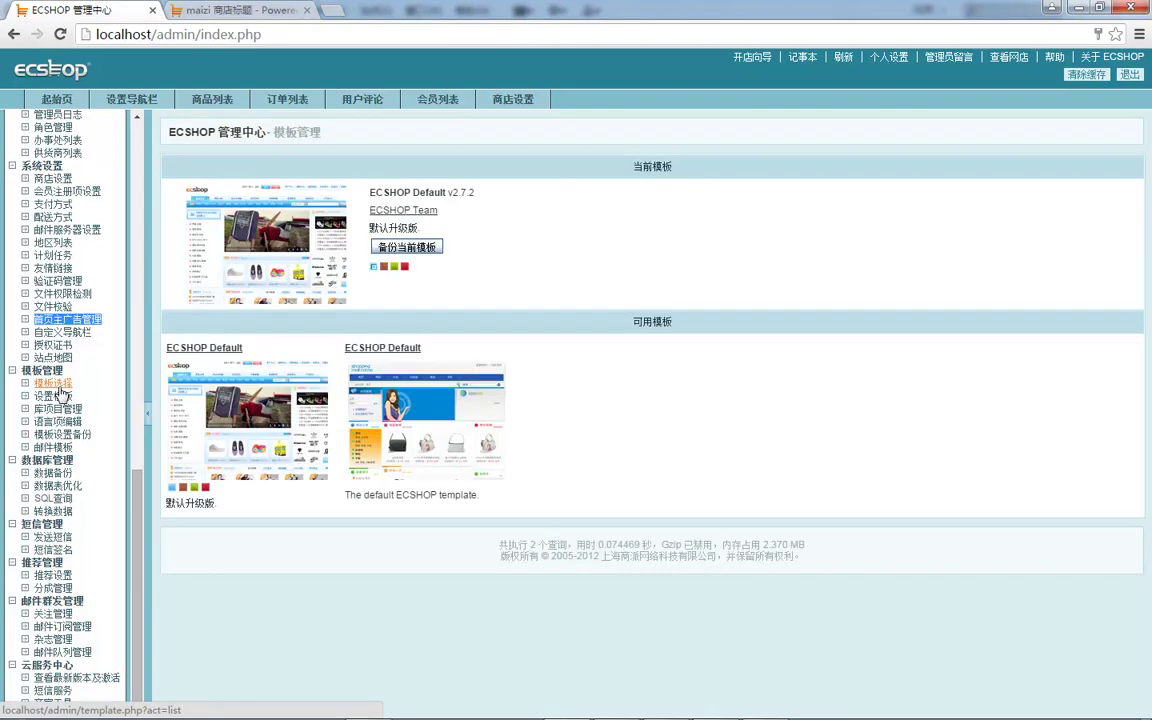
click(427, 250)
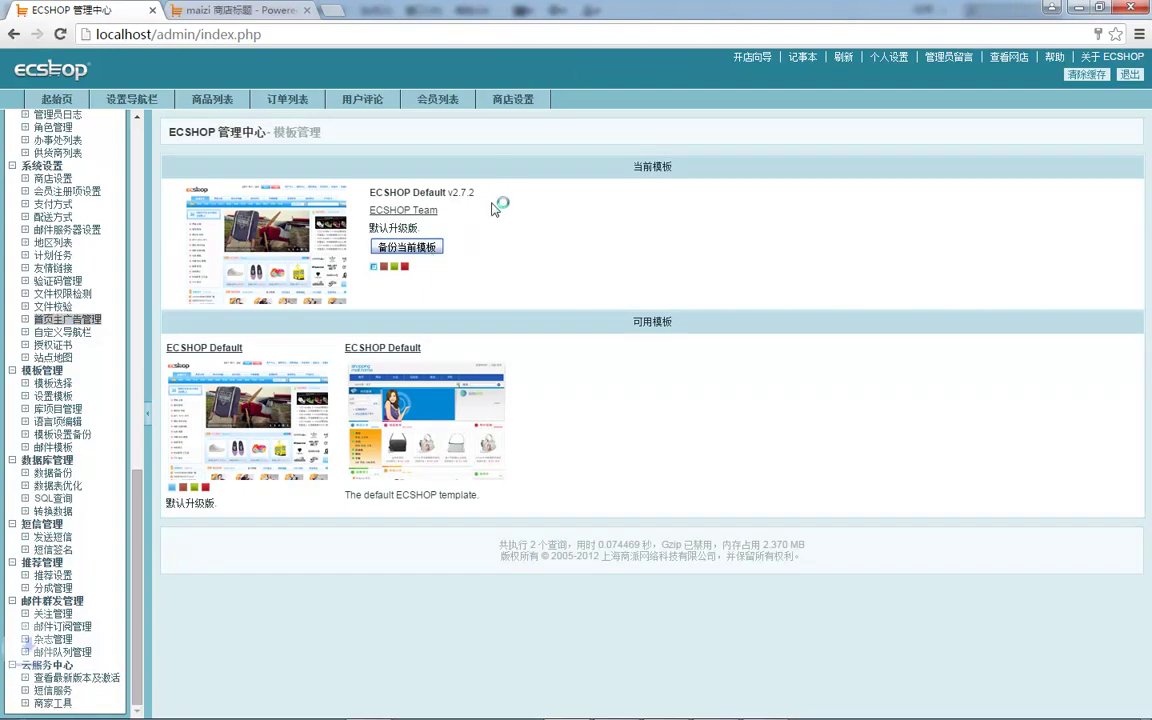
Step: Show the downloaded default_20160107.zip in its folder and select it
click(160, 697)
click(205, 578)
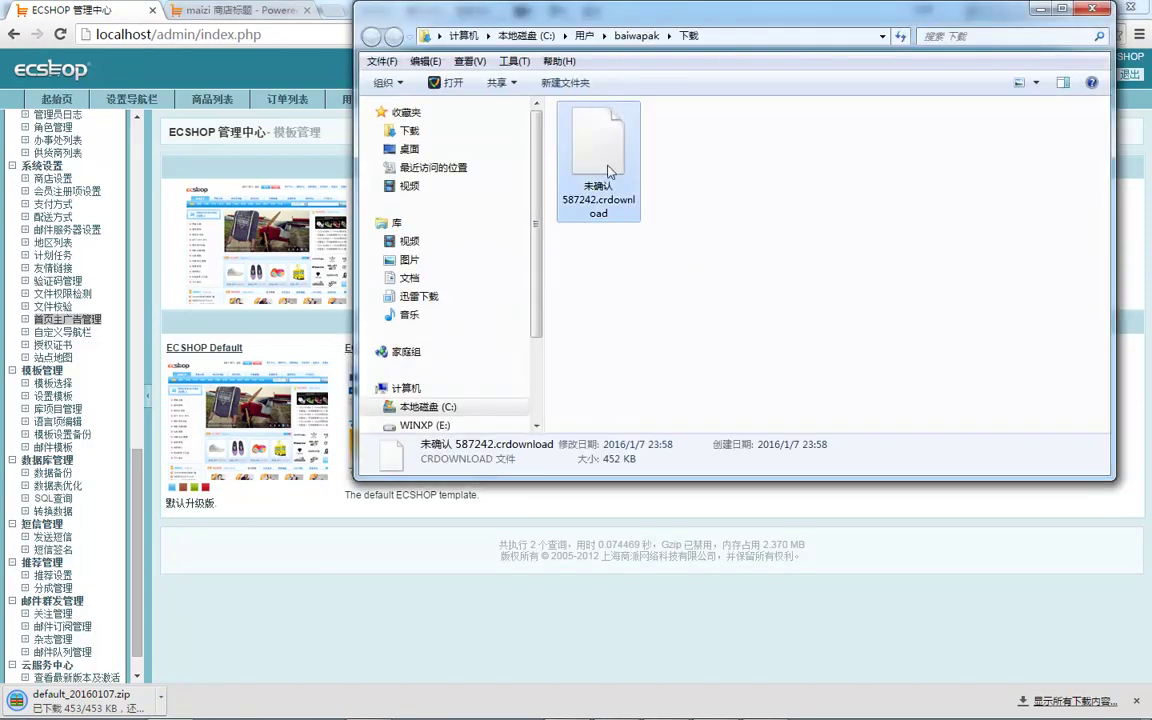
click(785, 276)
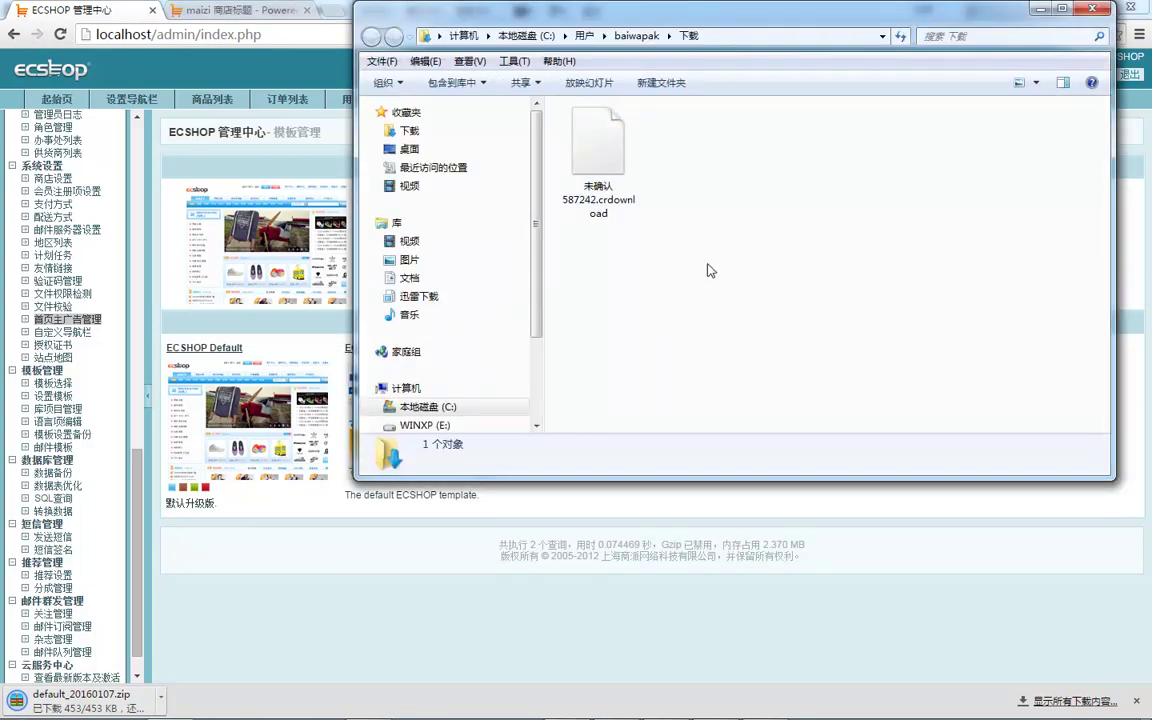
click(597, 160)
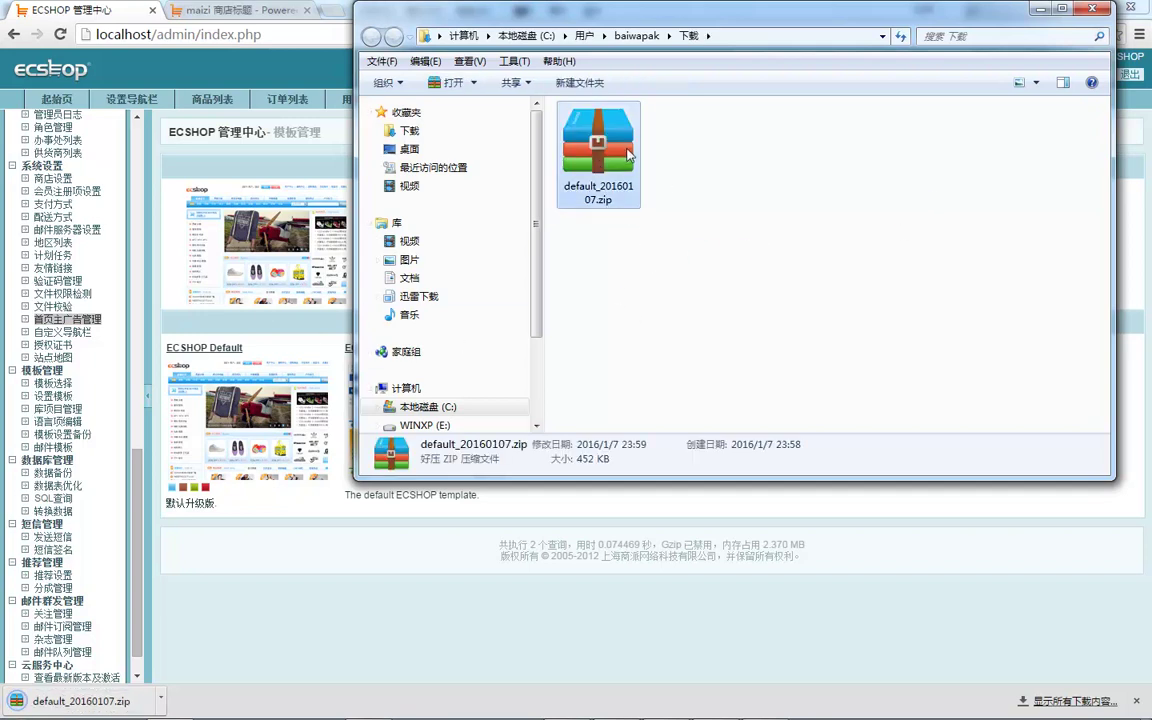
Step: Delete default_20160107.zip from the downloads folder and close the folder window
click(754, 215)
drag(742, 264, 630, 203)
key(Delete)
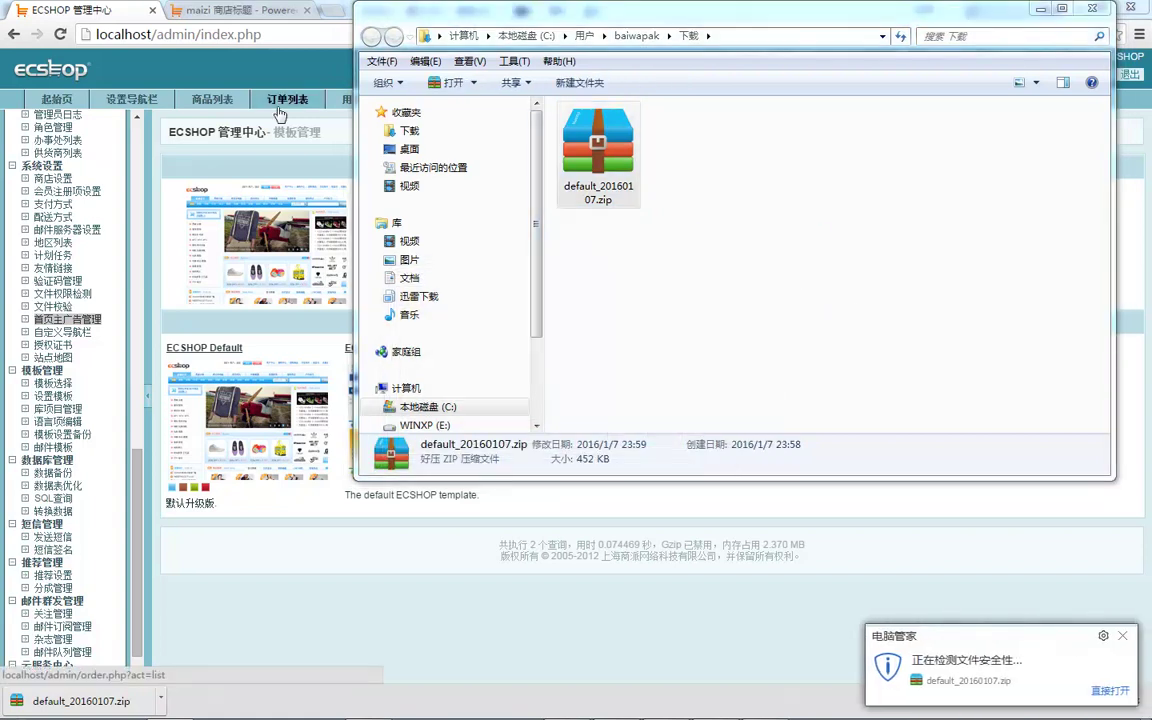
key(Return)
click(651, 453)
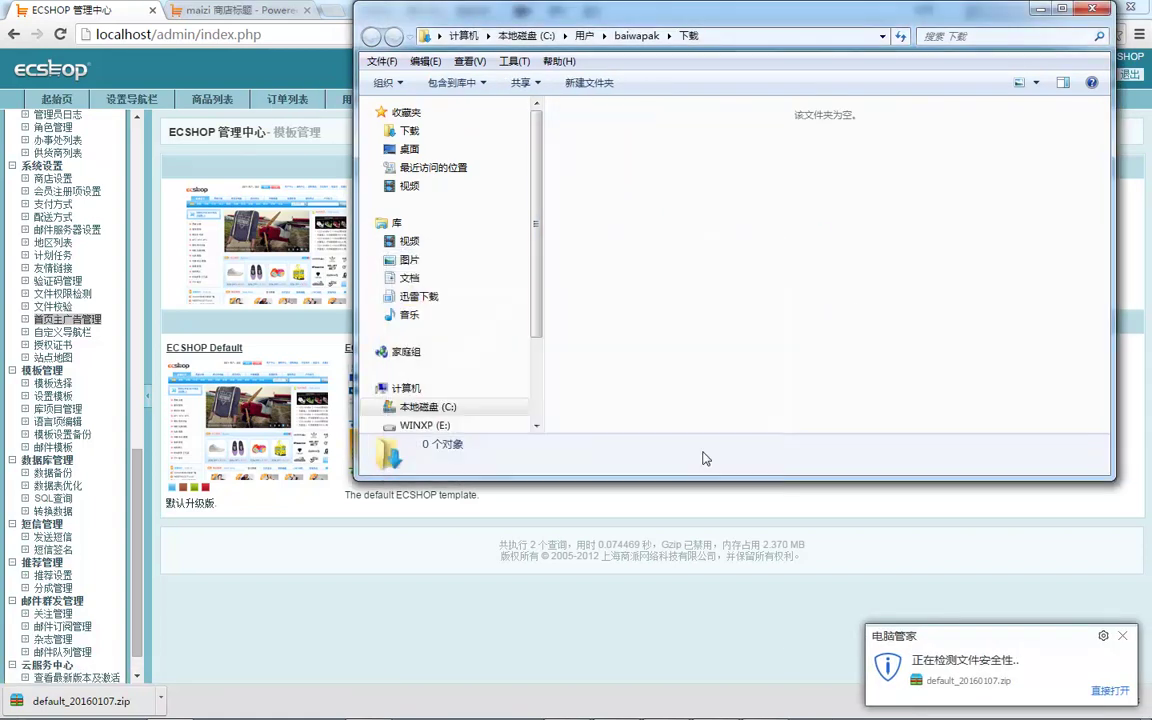
click(1092, 10)
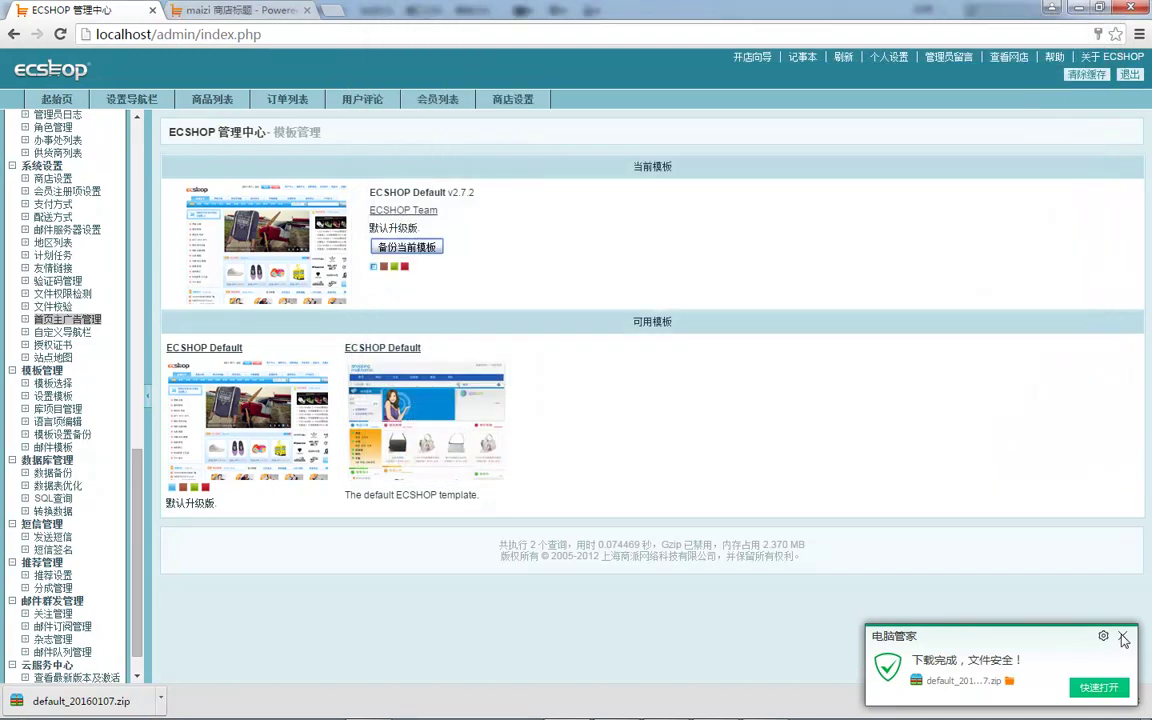
mouse_move(778, 710)
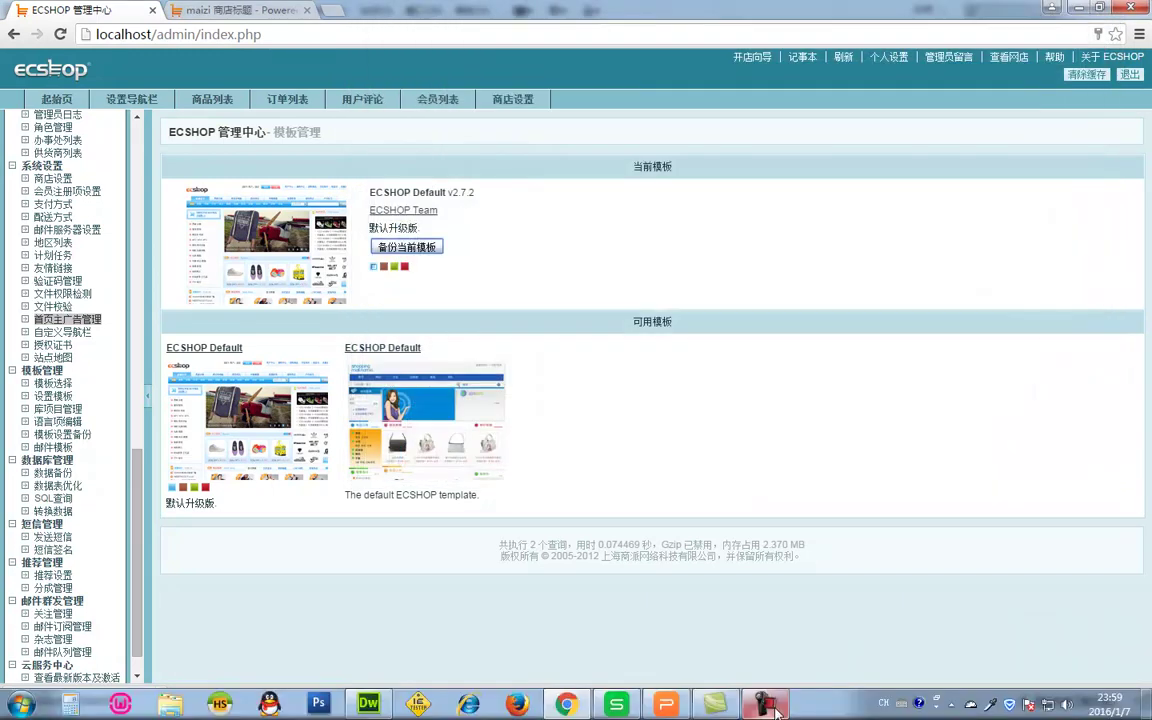
Step: Open the 邮件模板 page and load the 邮件验证模板 [register_validate] mail template
click(76, 322)
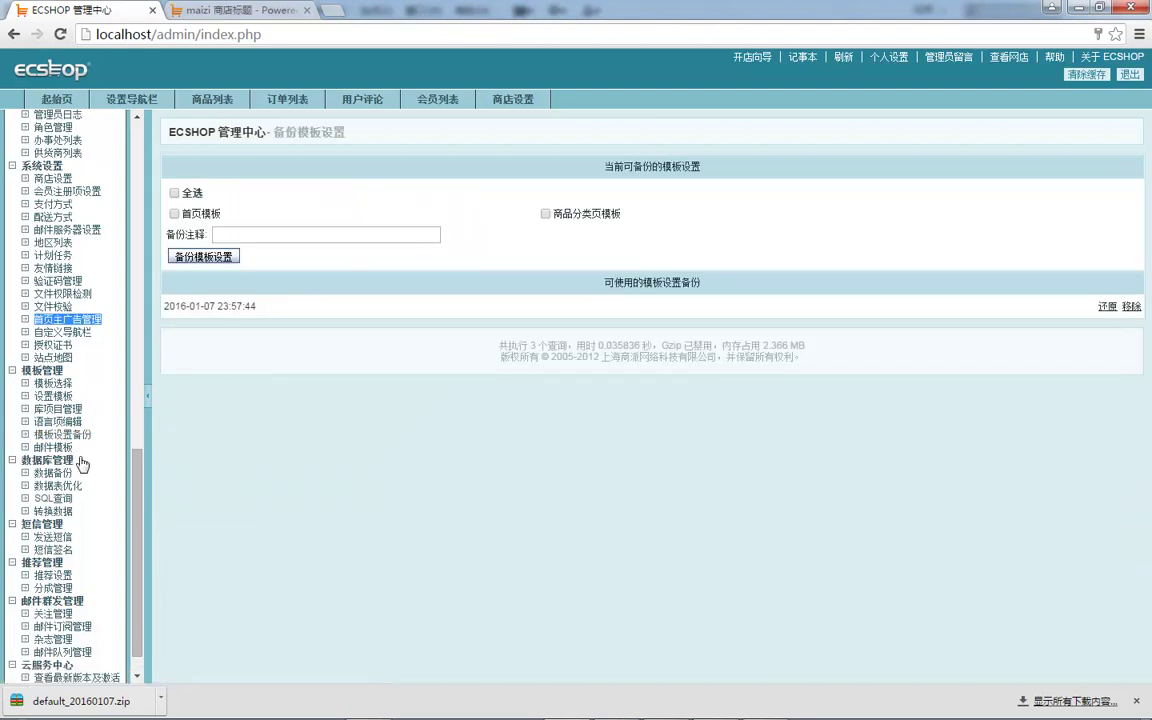
click(60, 448)
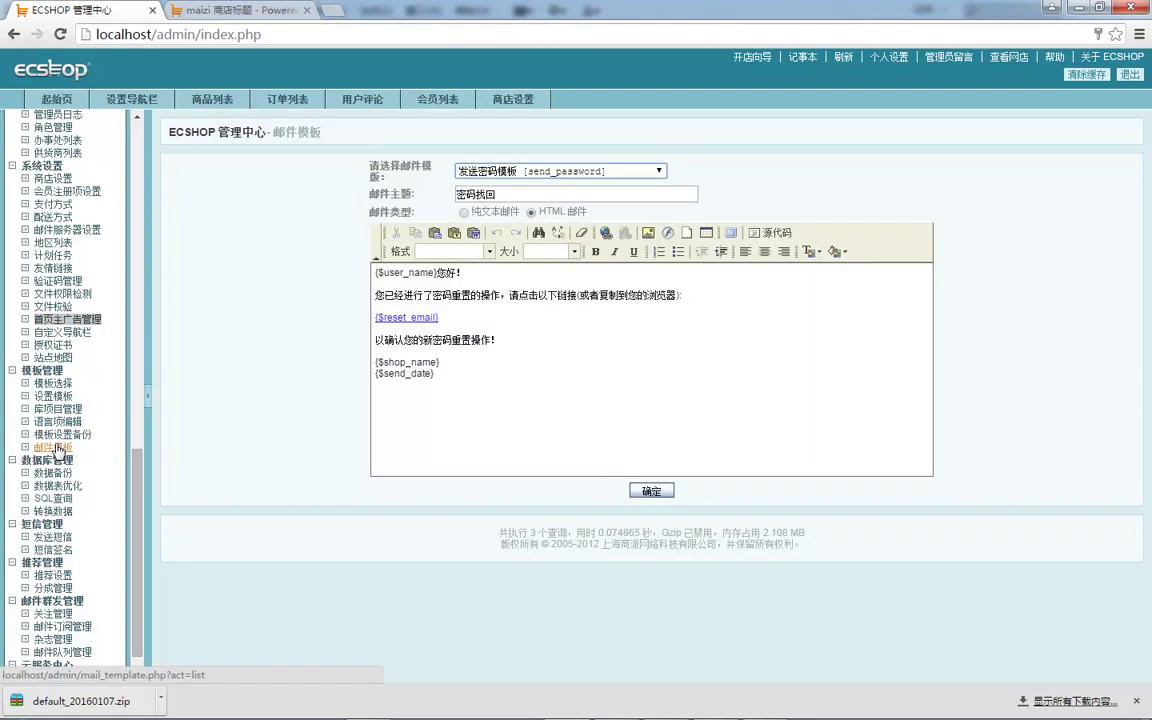
click(510, 171)
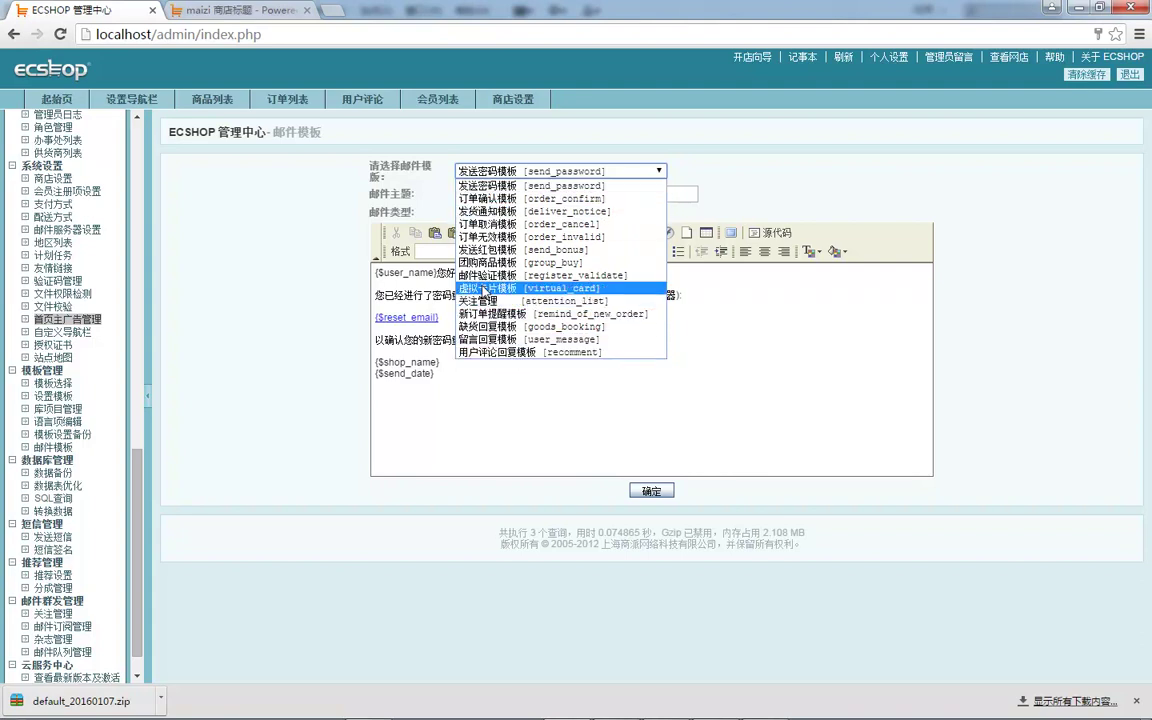
click(484, 276)
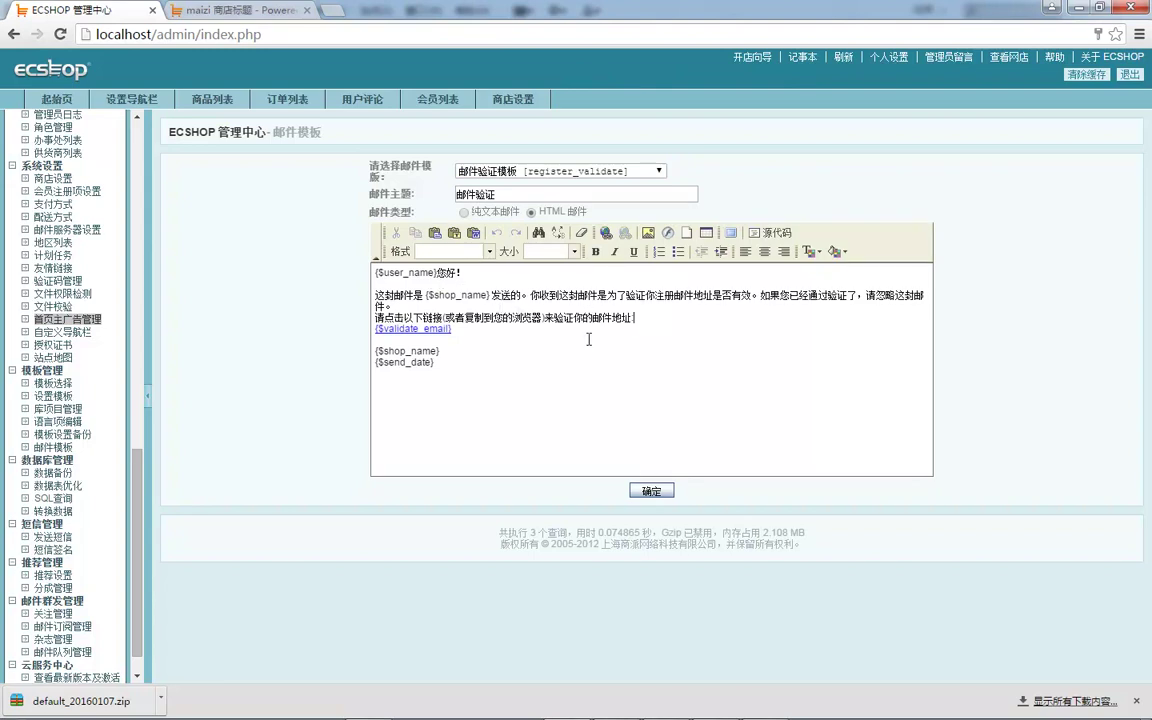
Step: Review the available entries in the mail template list, keeping 邮件验证模板 [register_validate] selected
click(537, 174)
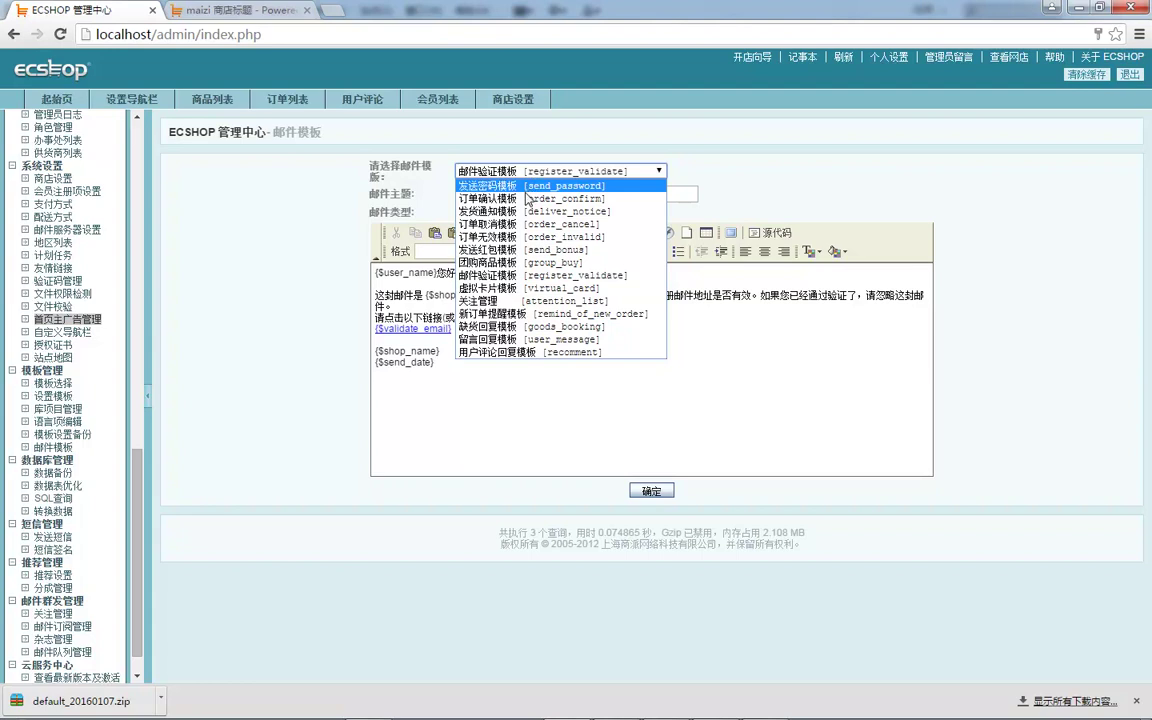
click(488, 275)
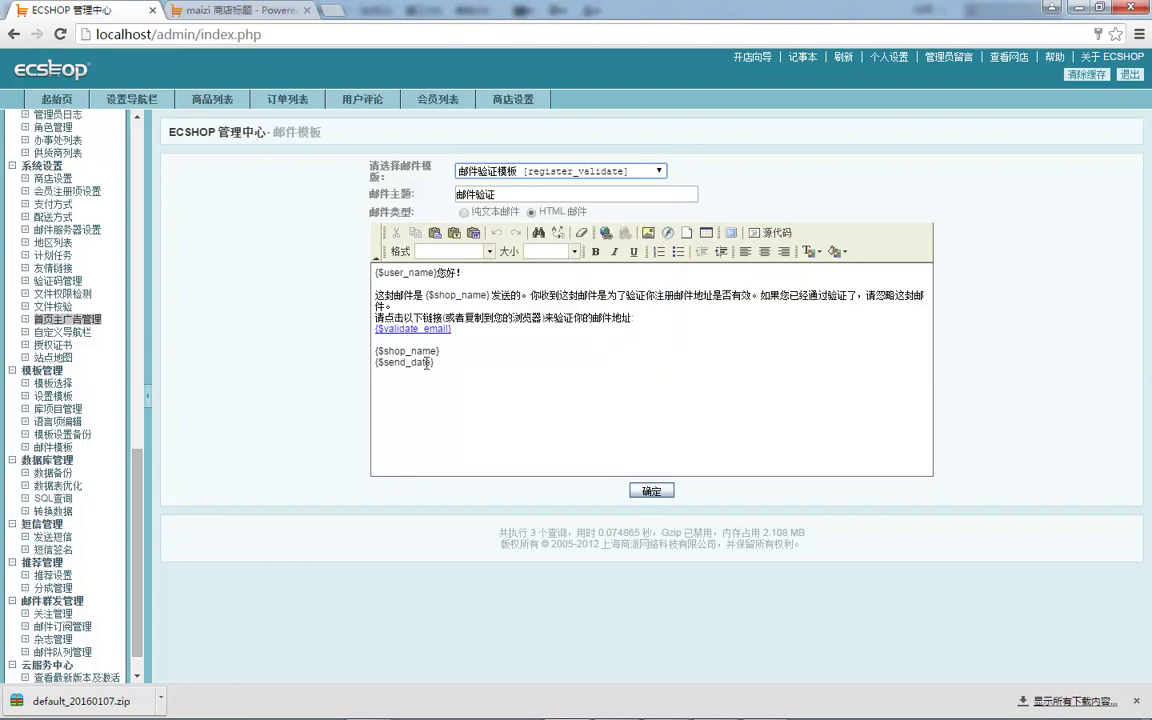
click(520, 171)
click(410, 191)
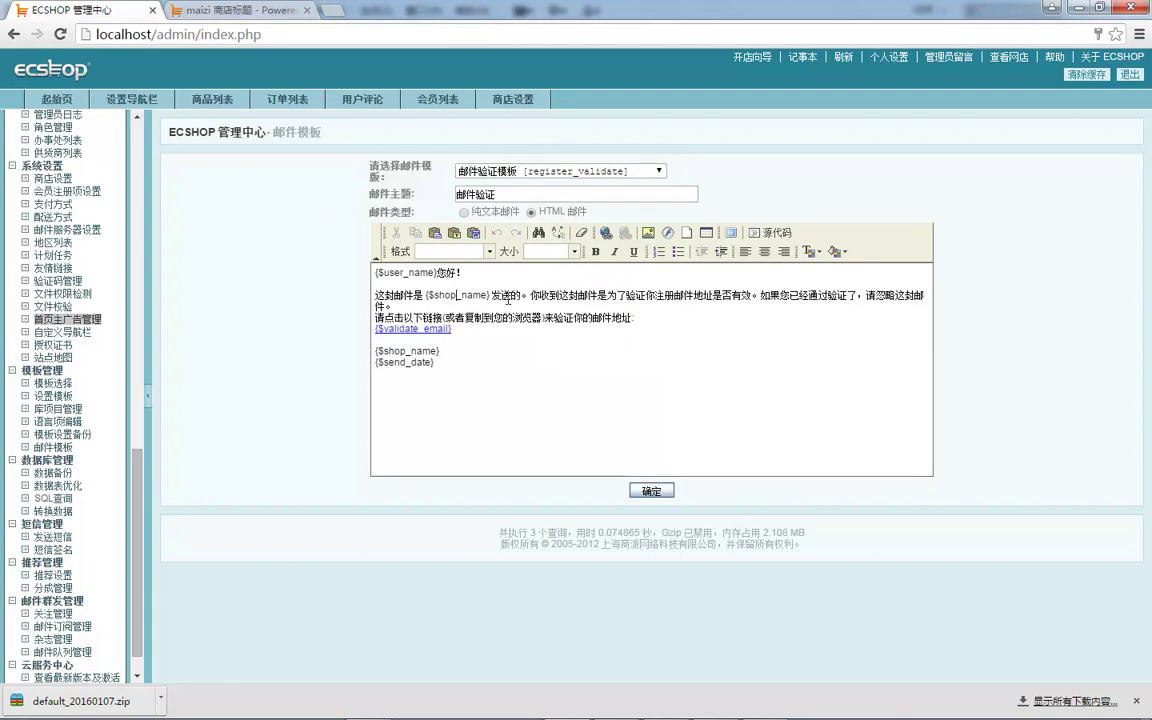
Step: Highlight the body text of the 邮件验证模板, its greeting line and the user_name variable
drag(553, 418, 306, 266)
key(Right)
drag(437, 278, 306, 257)
click(430, 289)
double_click(416, 274)
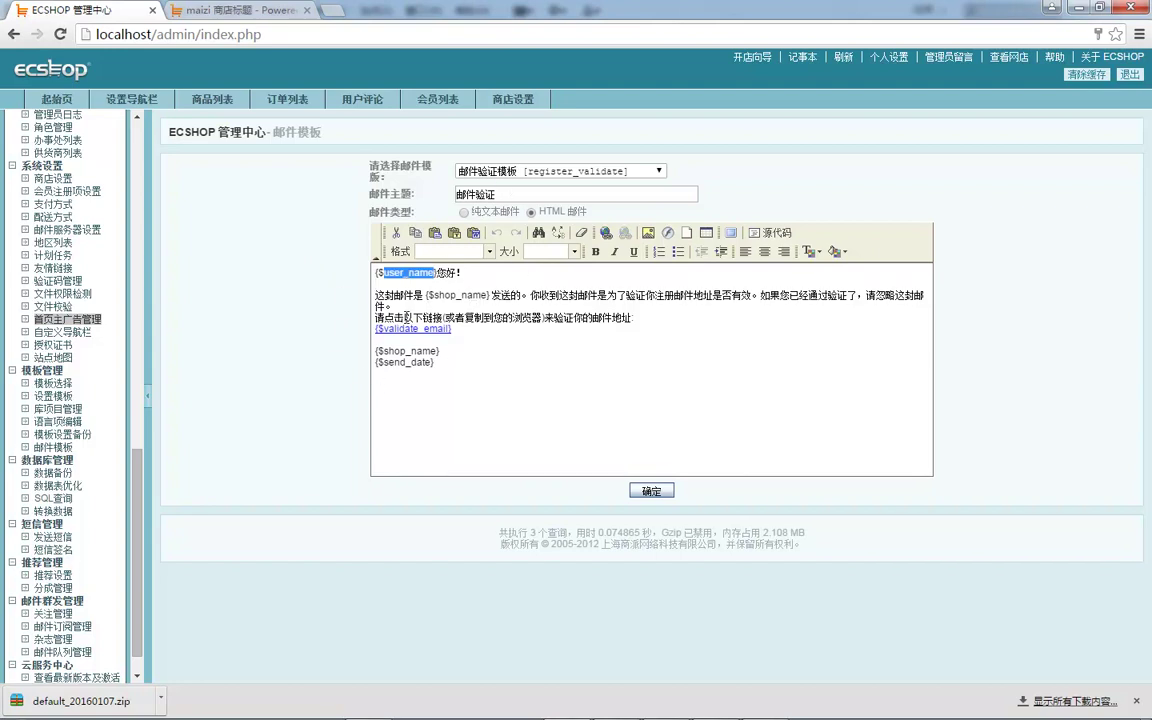
double_click(411, 275)
Step: Review the 首页模板 settings on the 设置模板 page and compare them with the storefront home page
click(64, 397)
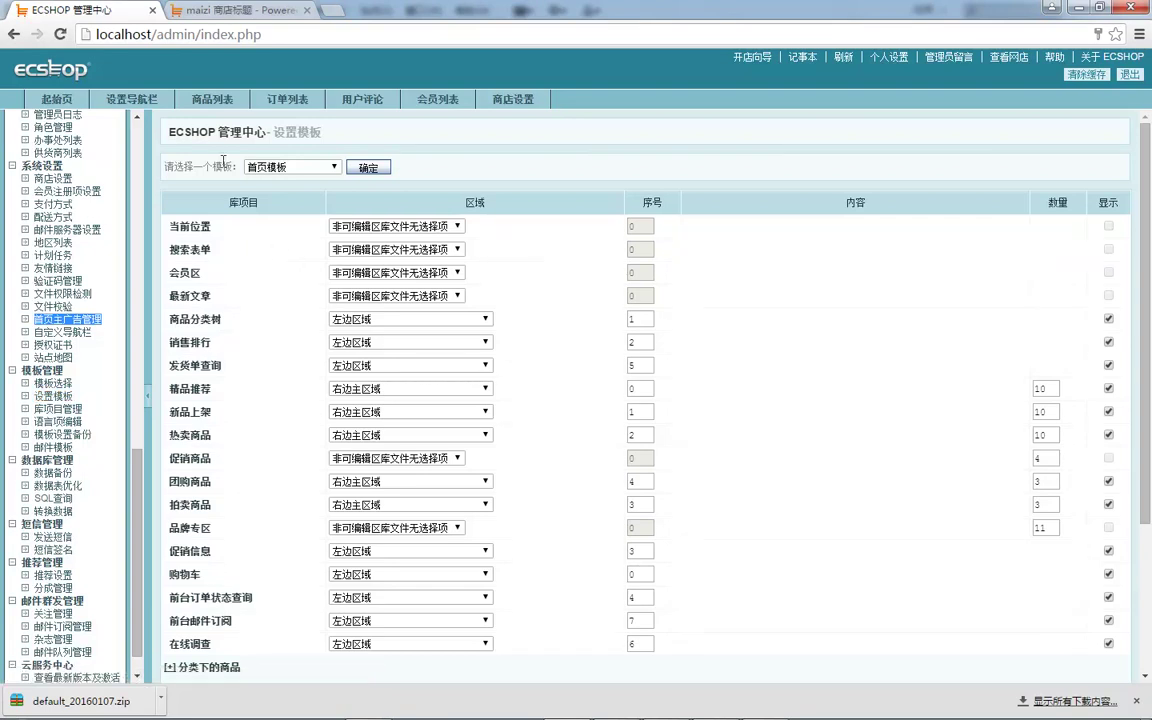
scroll(280, 322, down, 3)
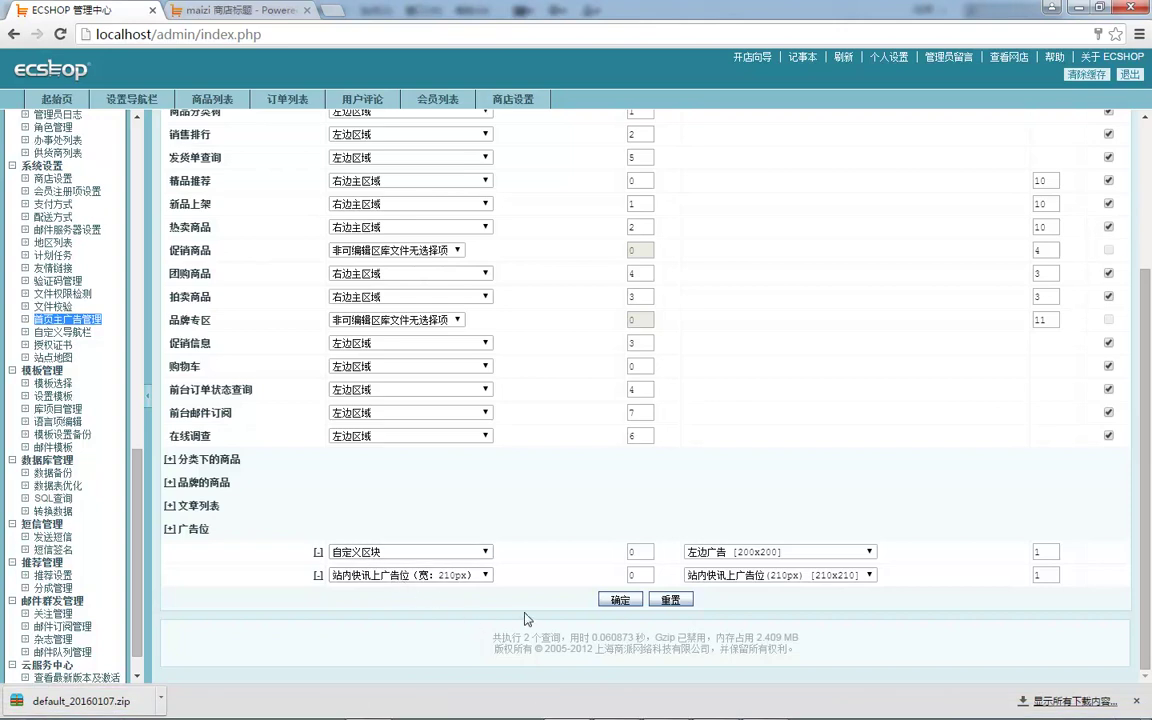
click(232, 10)
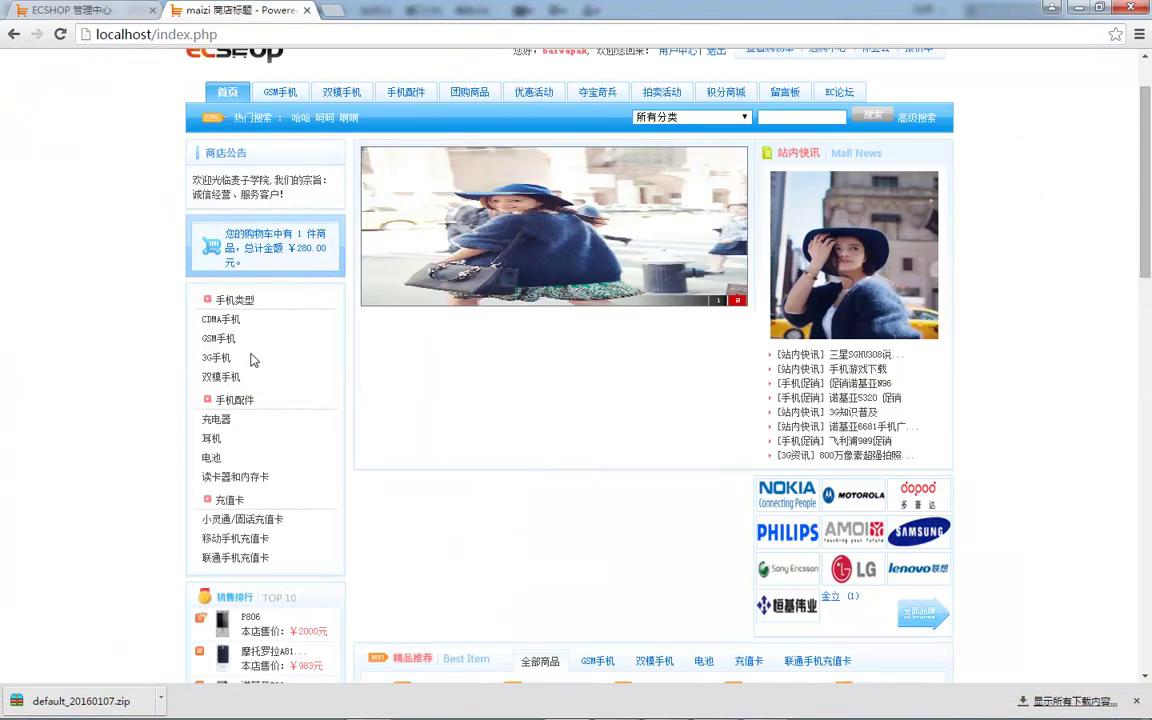
scroll(330, 422, down, 10)
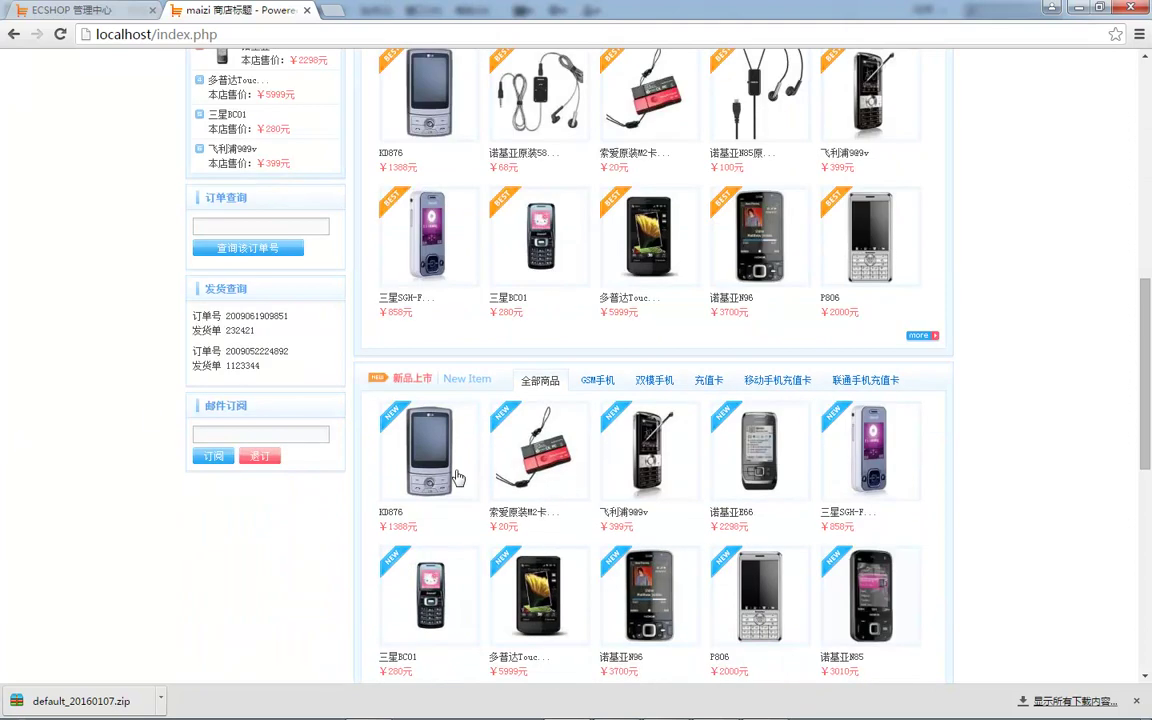
click(85, 10)
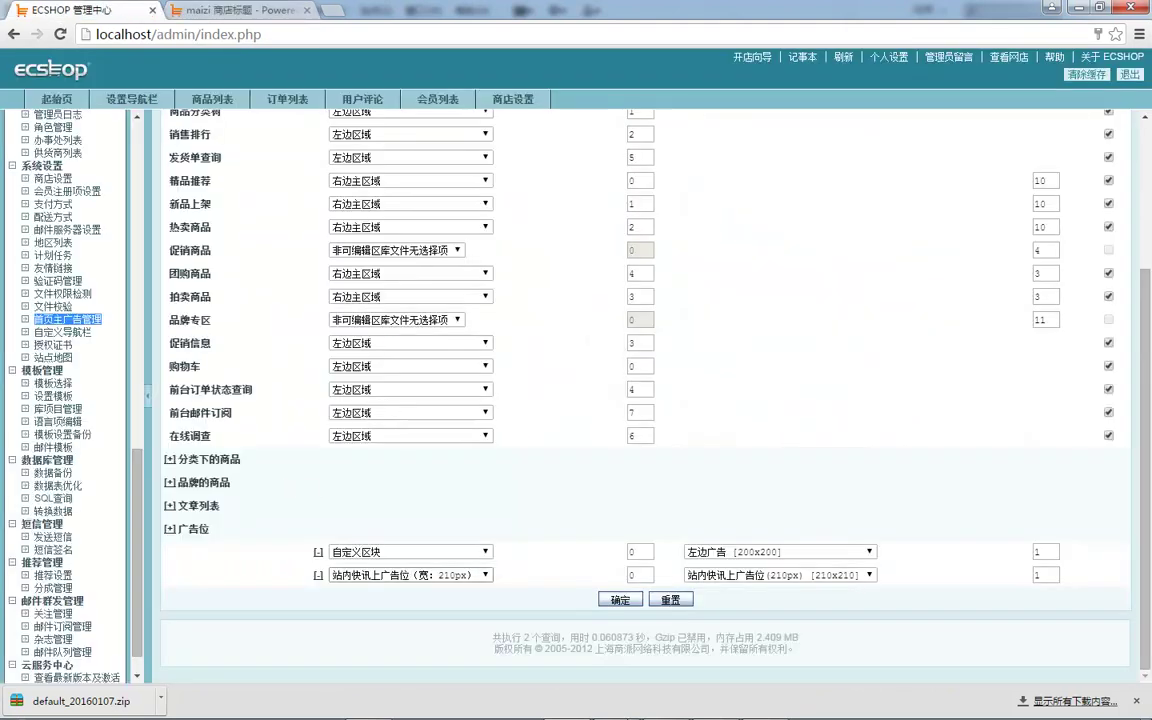
Step: Switch to WPS 演示 to check the 本章目录 slide and return to the 促销管理 section of the admin center in Chrome
click(666, 706)
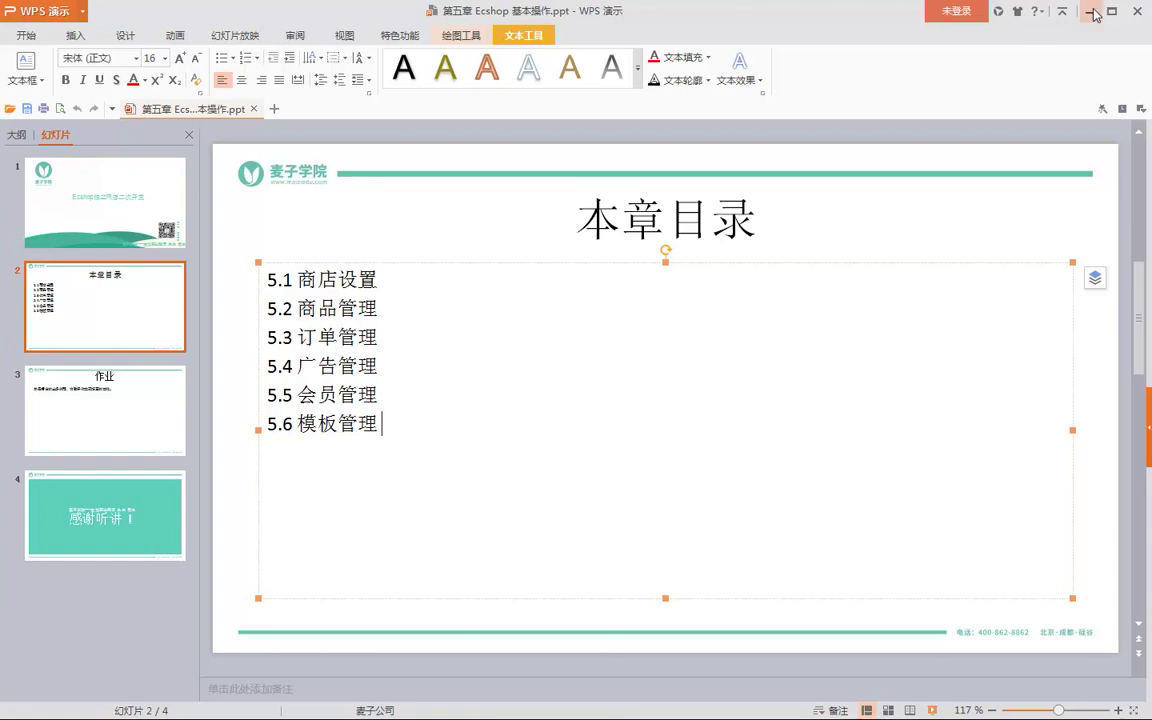
key(alt+Tab)
drag(129, 463, 141, 173)
scroll(65, 400, down, 3)
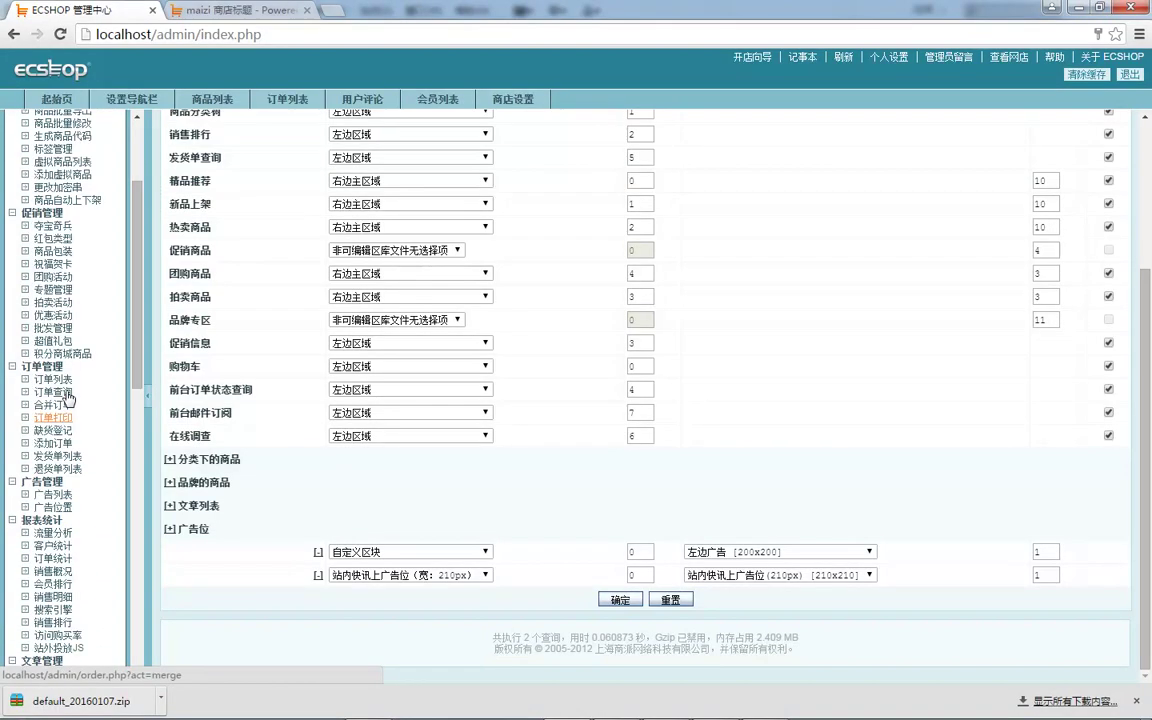
Step: View the 团购活动 list and the 专题管理 list, and open the blank form for adding a topic
click(60, 277)
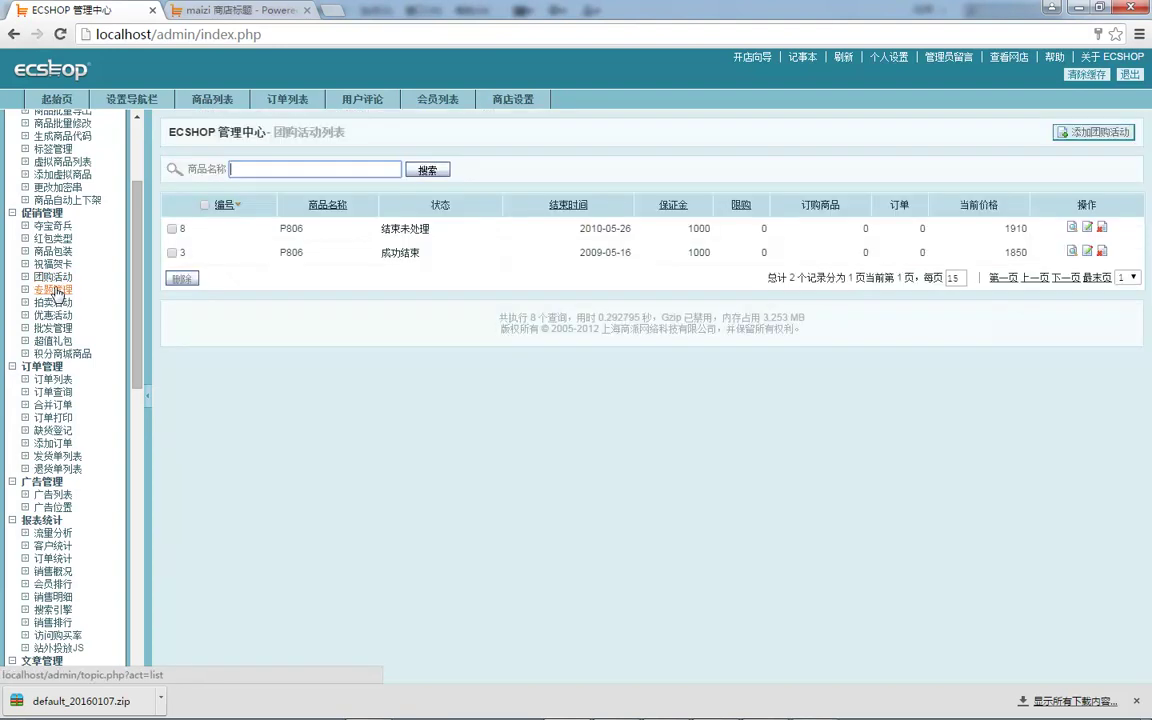
click(52, 289)
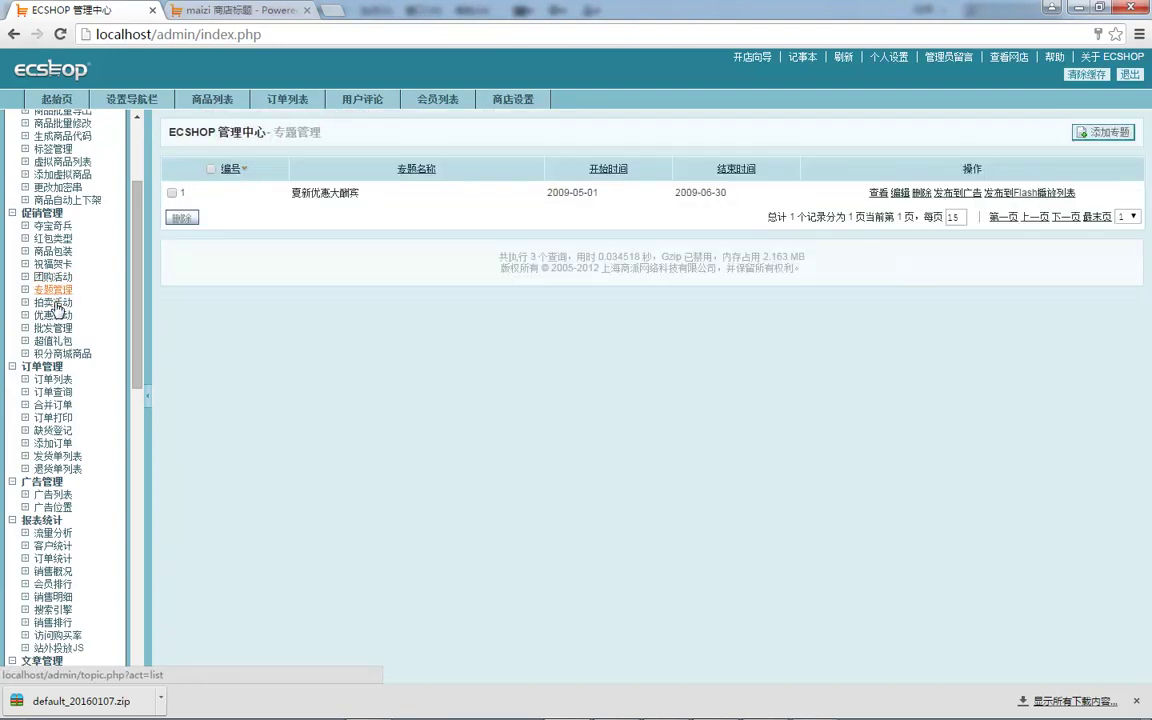
click(1116, 133)
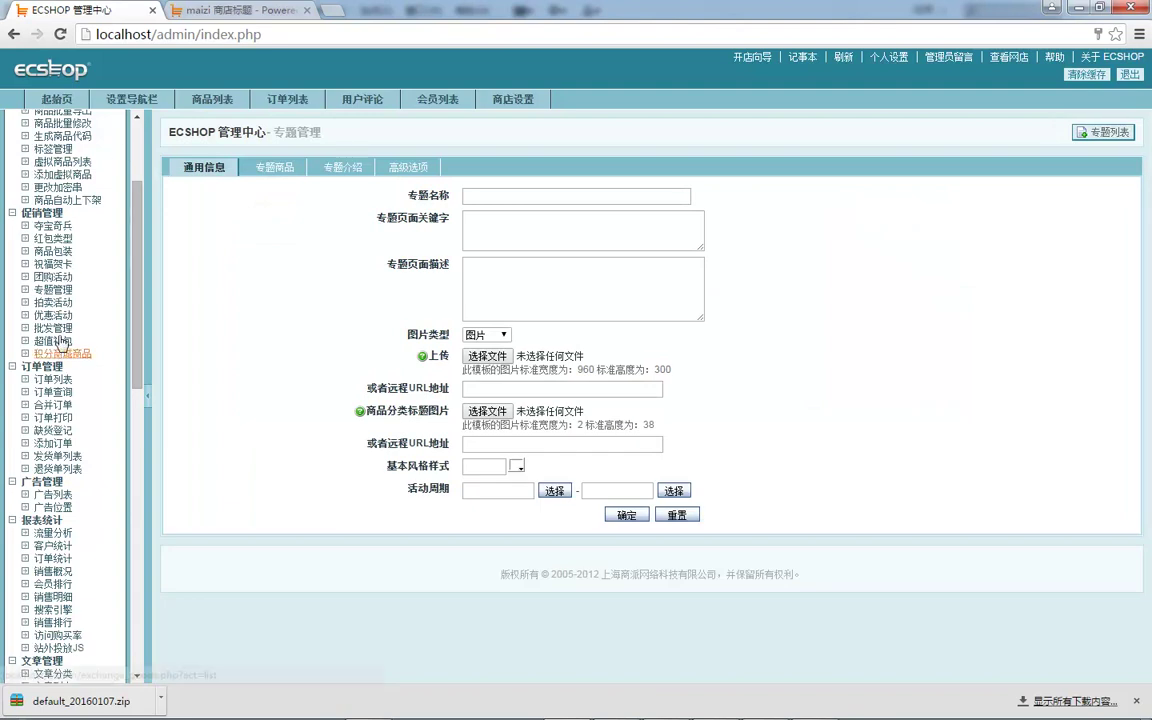
Step: Return to the 专题管理 list, view the 夏新优惠大酬宾 topic on the storefront and close its page
click(52, 289)
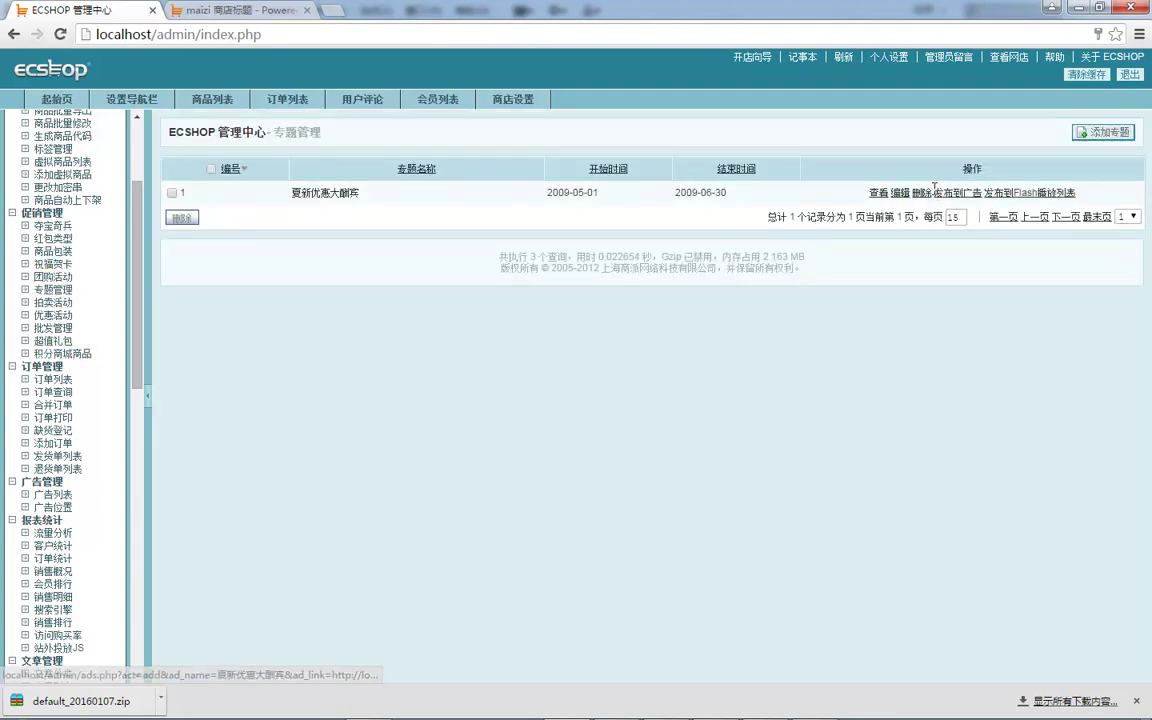
click(879, 194)
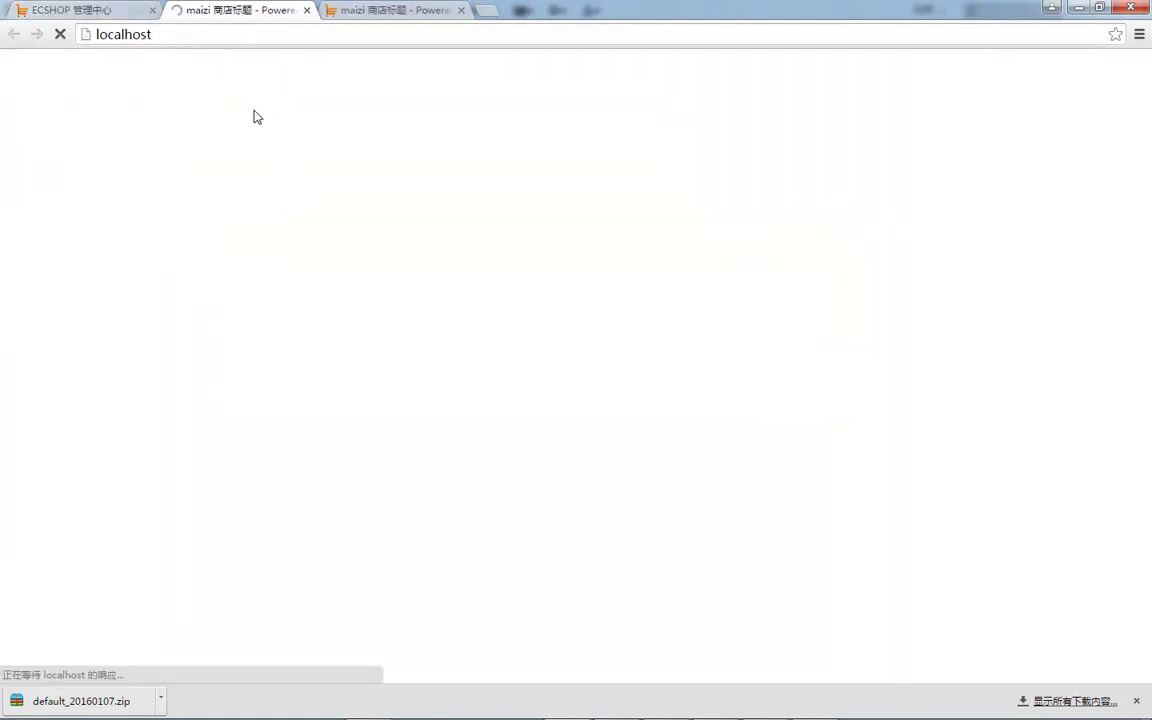
click(307, 10)
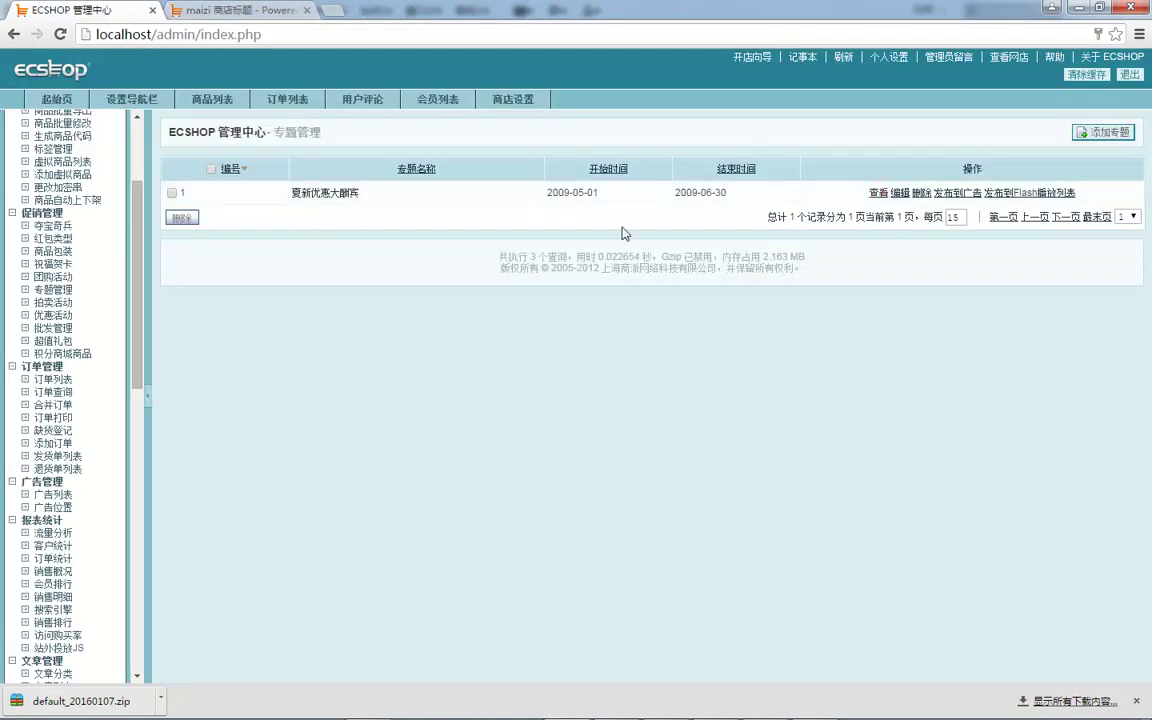
Step: Open the 夏新优惠大酬宾 topic for editing and set the end date of its activity period to 2015-06-19
click(900, 192)
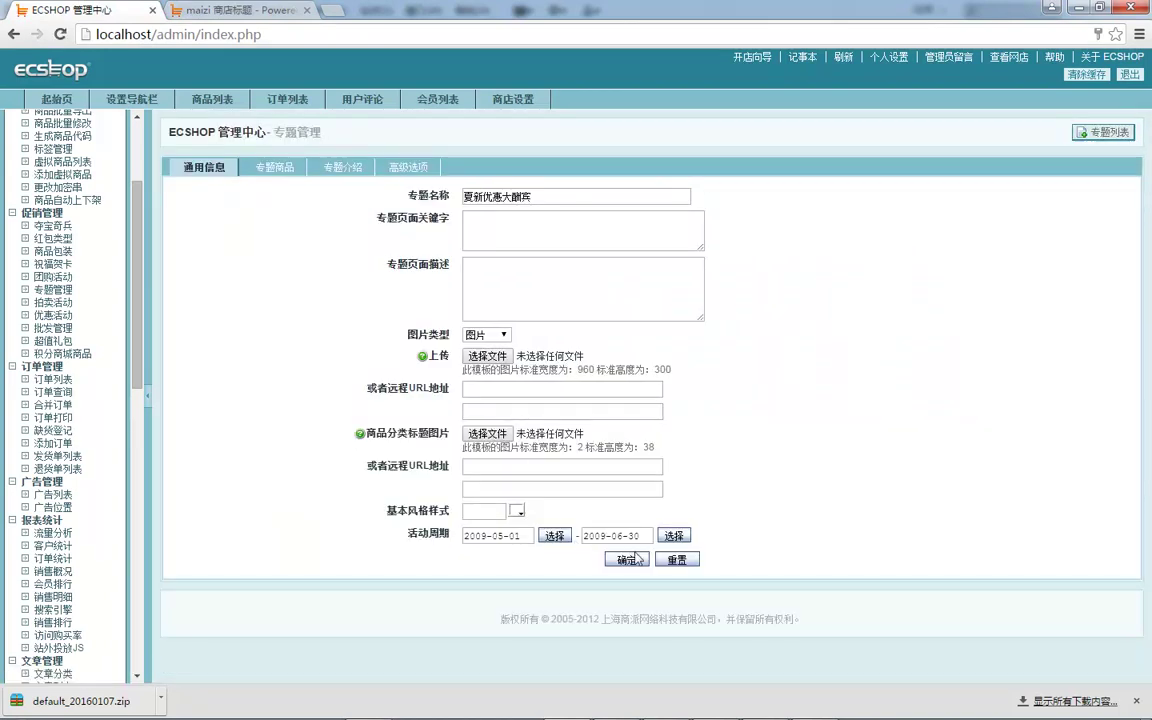
click(672, 541)
click(840, 567)
click(840, 567)
click(840, 567)
click(840, 567)
click(840, 567)
click(840, 567)
double_click(795, 622)
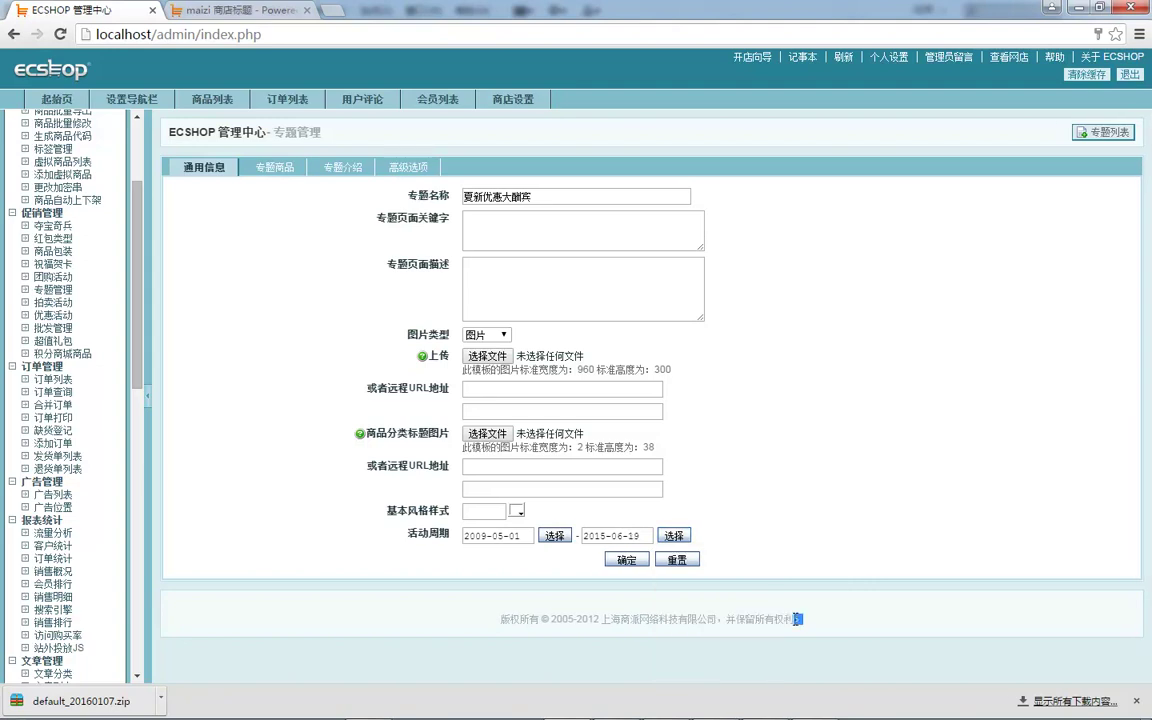
Step: Set the topic's end date to 2022-06-18, save it and return to the 专题管理 list
click(674, 537)
click(840, 567)
click(840, 567)
click(840, 567)
click(840, 567)
click(840, 567)
click(840, 567)
click(840, 567)
double_click(795, 622)
click(52, 289)
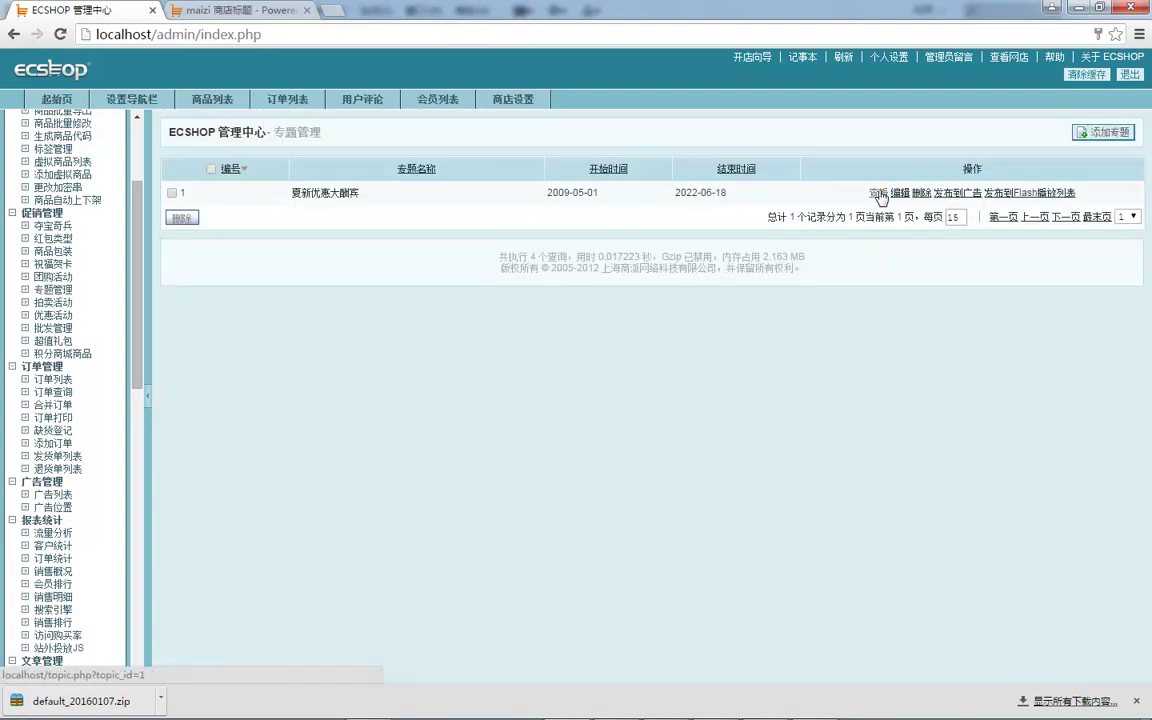
Step: View the 夏新优惠大酬宾 topic page on the storefront from top to bottom and close it
click(795, 177)
scroll(371, 231, down, 3)
scroll(296, 247, up, 3)
click(306, 10)
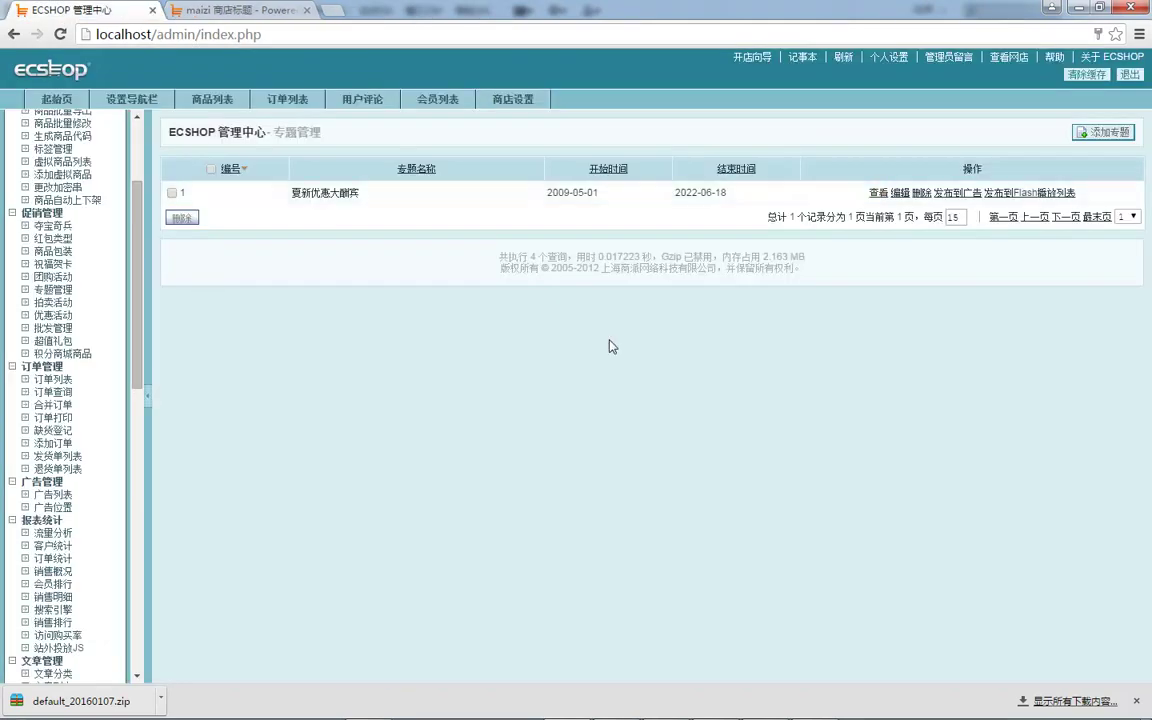
Step: Reopen the 夏新优惠大酬宾 topic for editing and review its 高级选项, 专题介绍, 专题商品 and 通用信息 sections
click(899, 192)
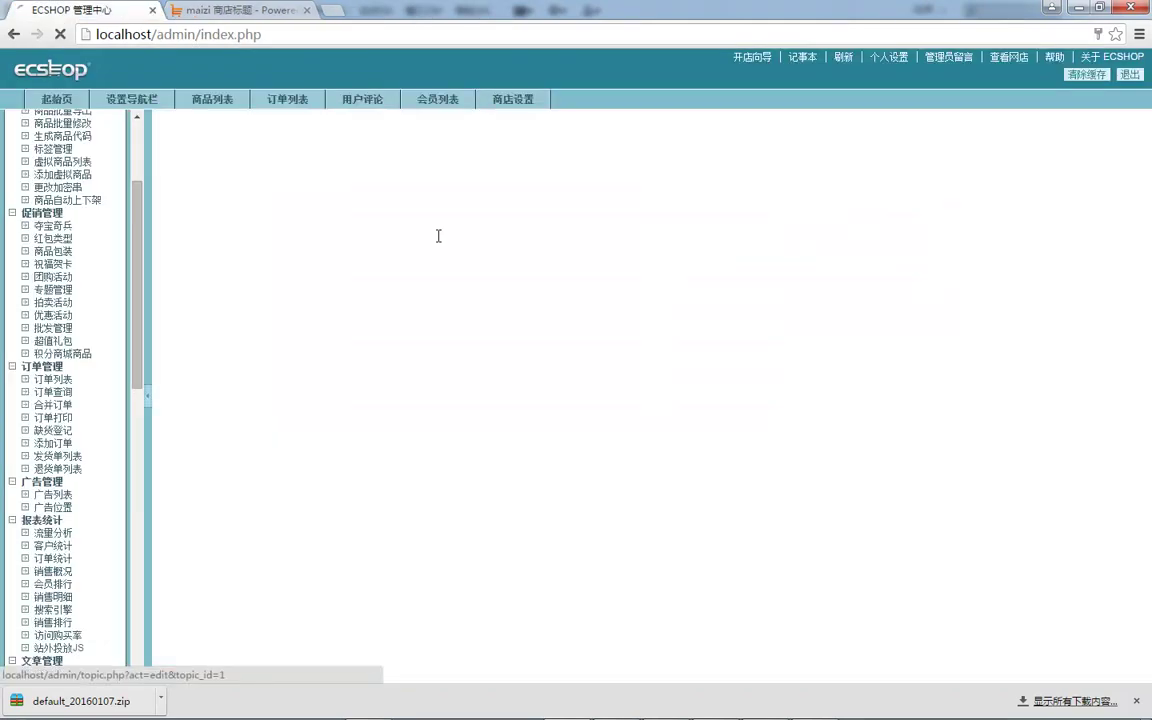
click(405, 167)
click(340, 167)
click(272, 167)
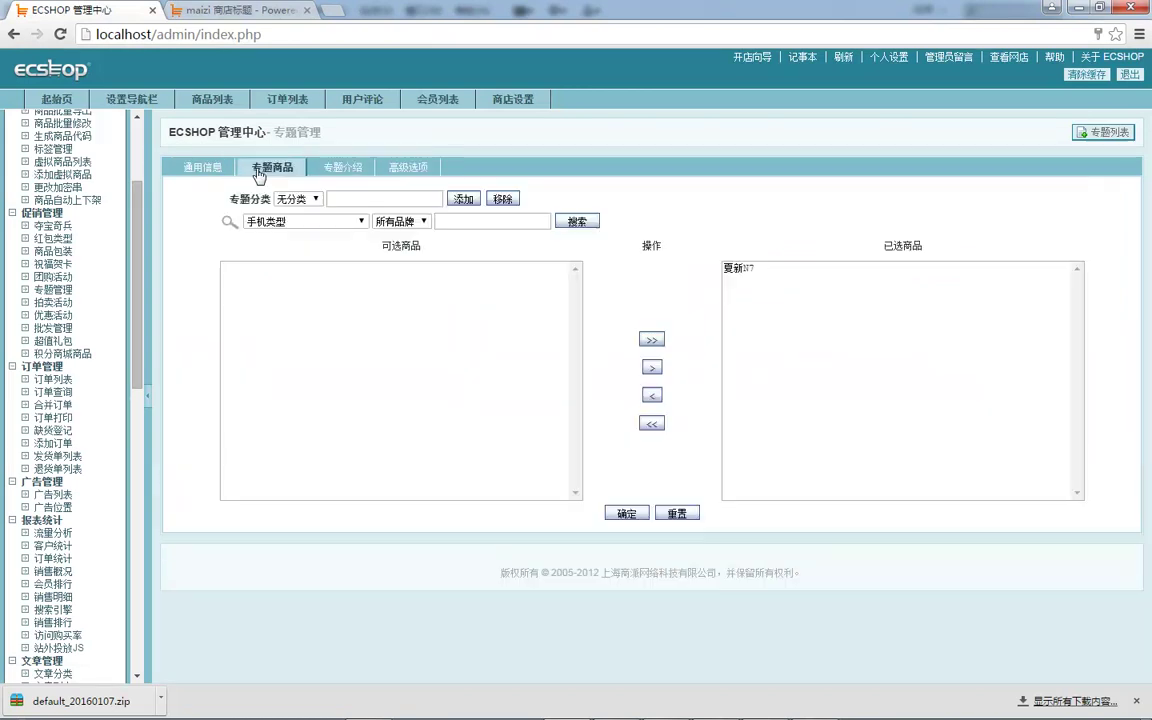
click(195, 168)
Step: Look over the sections of the admin menu and switch to WPS 演示 to show the 作业 slide
scroll(115, 303, down, 3)
scroll(85, 355, down, 8)
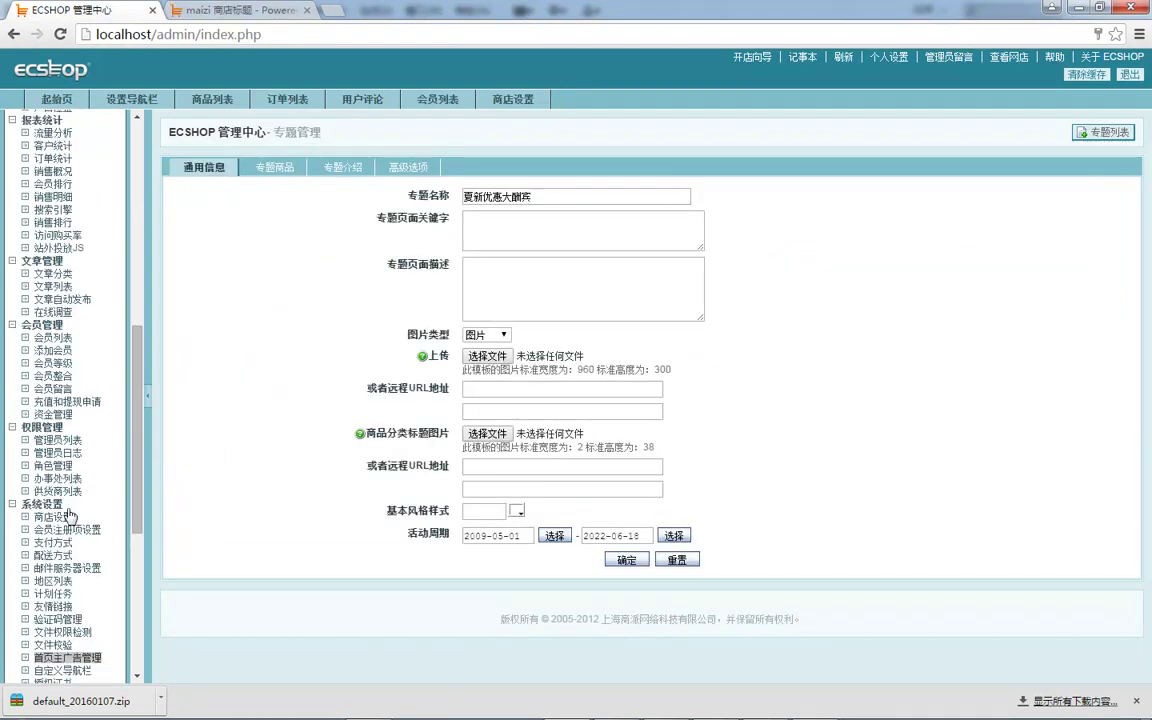
scroll(77, 602, up, 10)
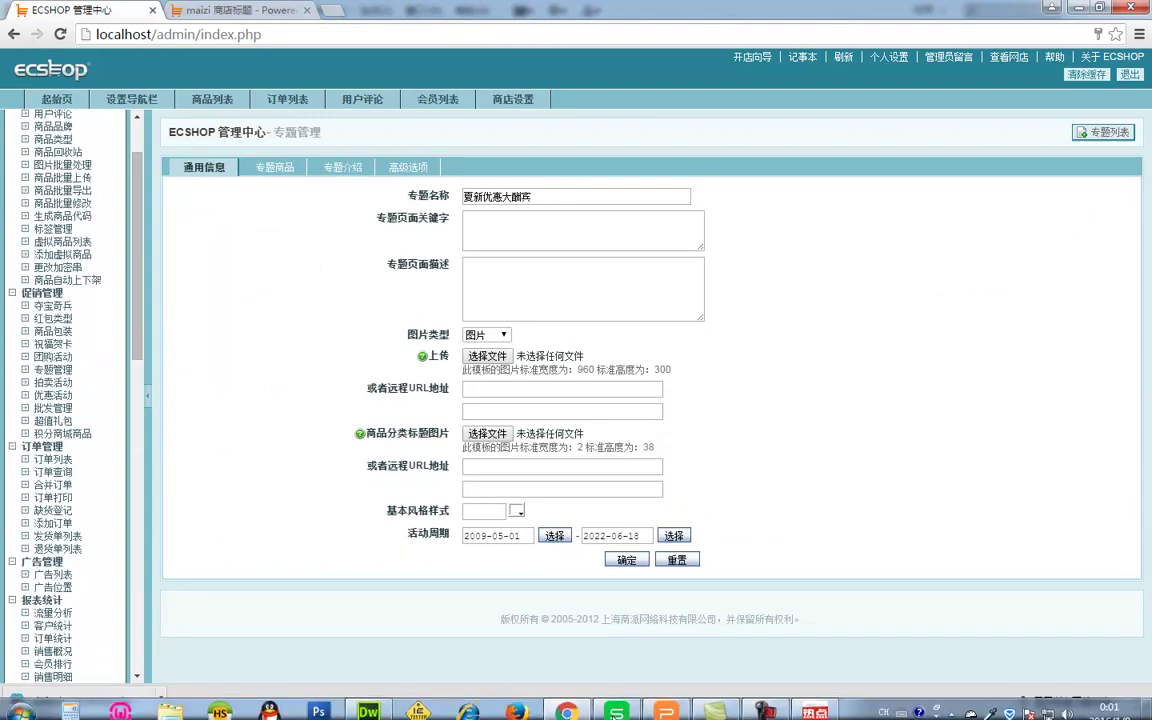
click(619, 706)
click(121, 424)
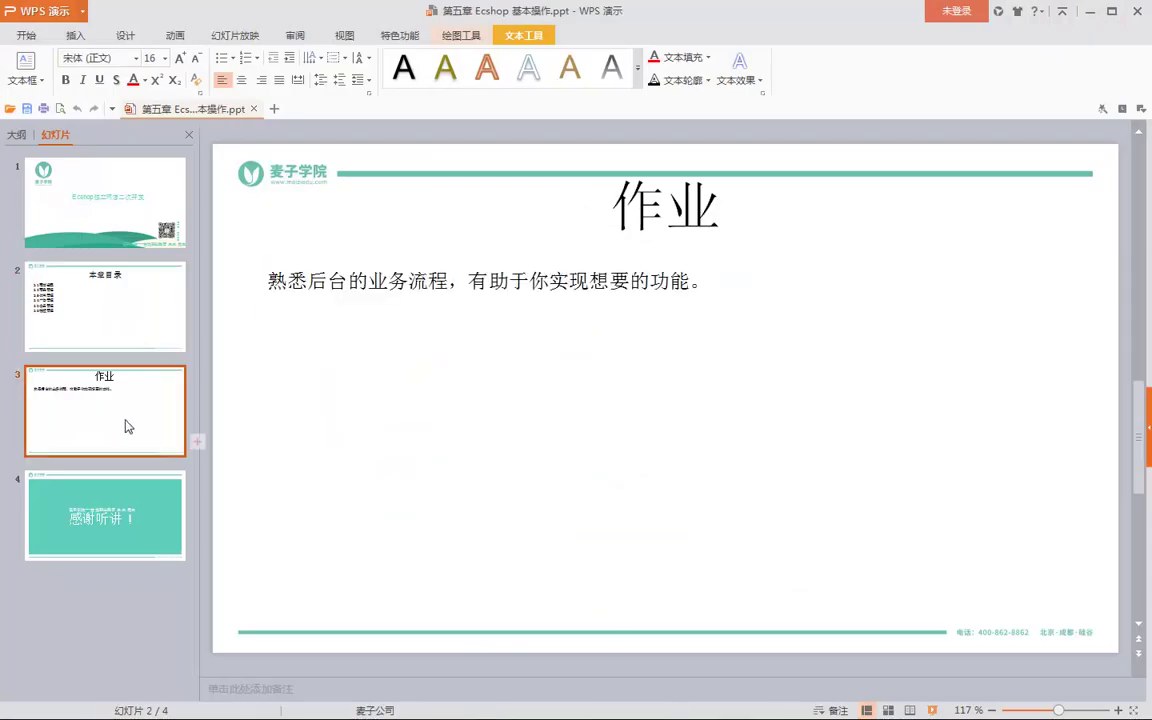